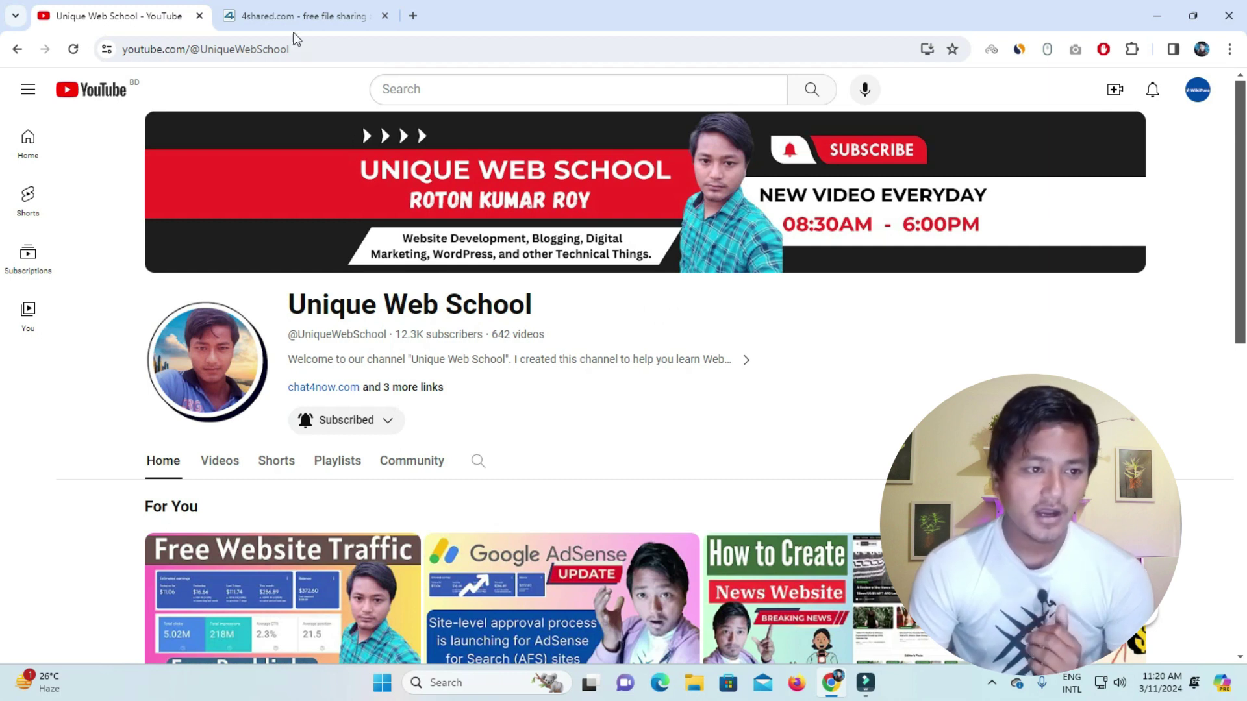
Step: Switch from the YouTube channel to the 4shared tab, then open a new blank tab
{"action": "left_click", "coordinate": [312, 16]}
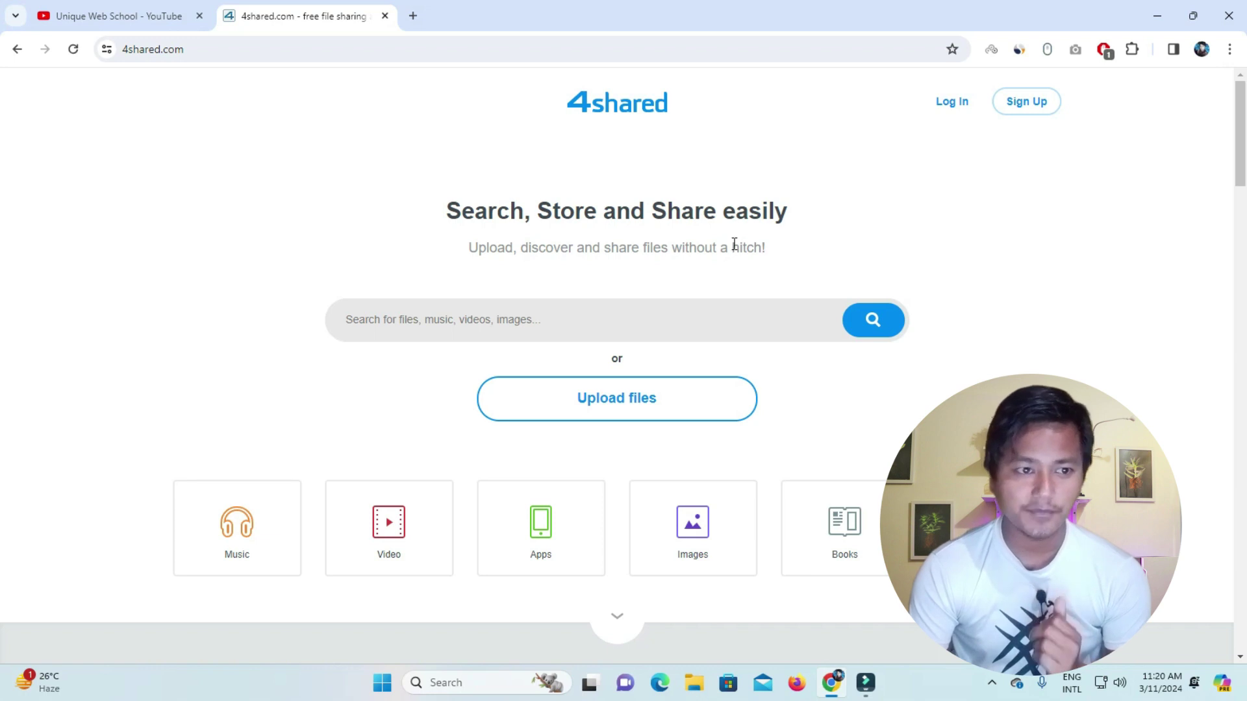
{"action": "left_click", "coordinate": [412, 16]}
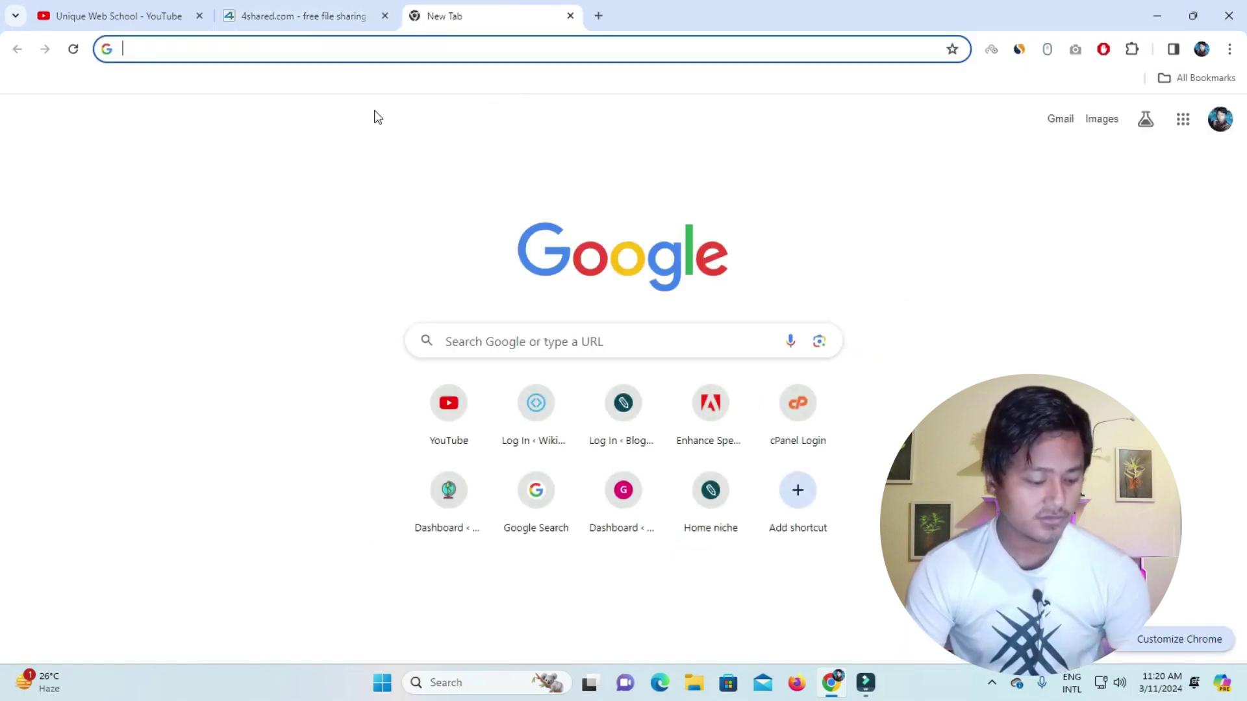
Step: Search Google for 'profile backlink websites' and open the first result in a new tab
{"action": "type", "text": "p"}
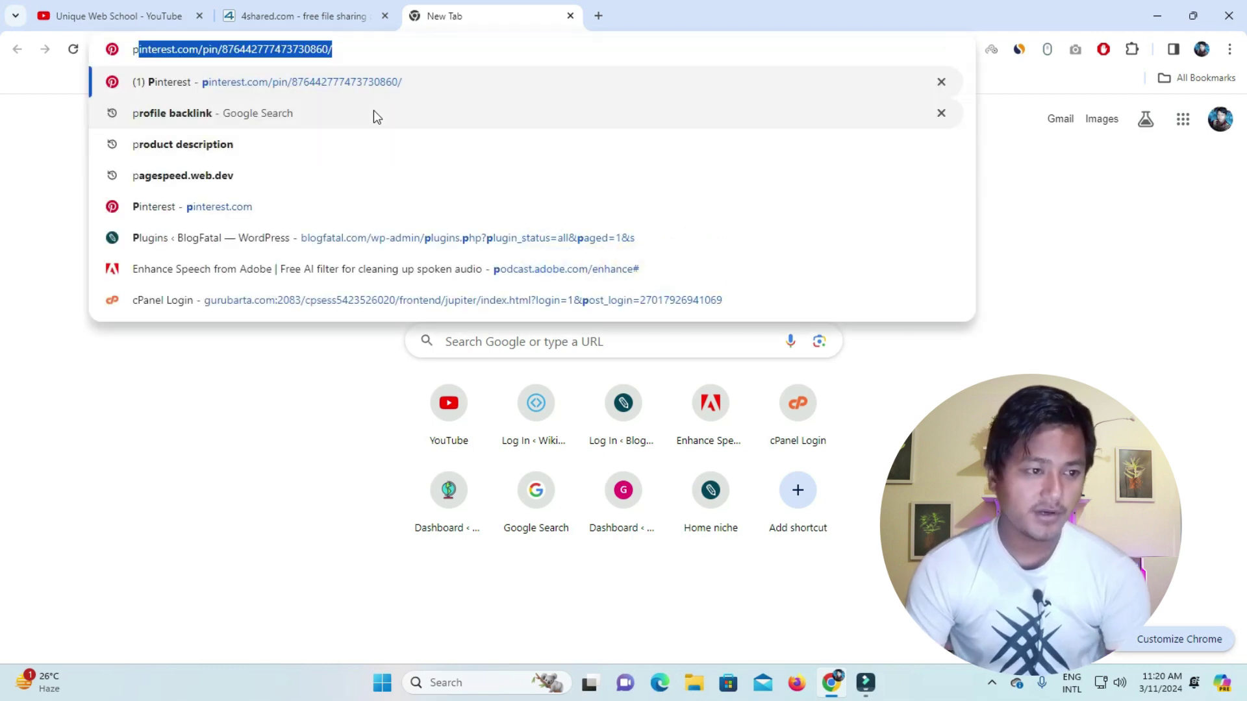
{"action": "left_click", "coordinate": [326, 113]}
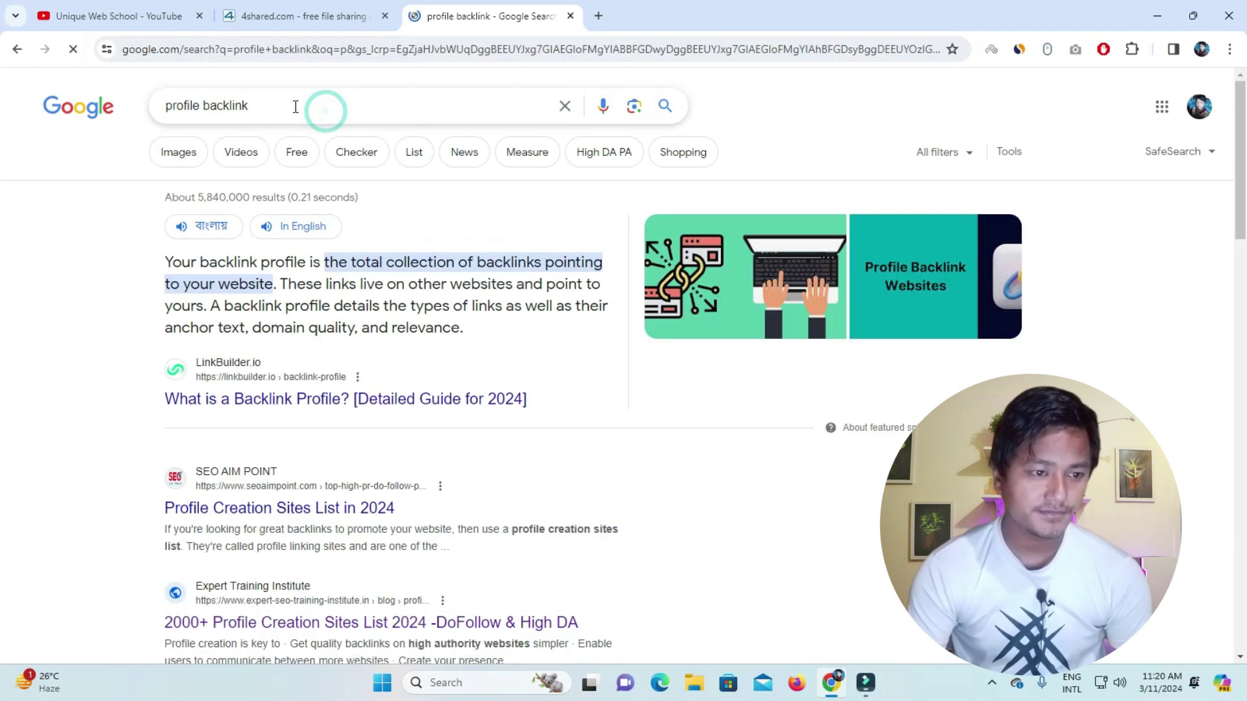
{"action": "left_click", "coordinate": [305, 105]}
{"action": "type", "text": "web"}
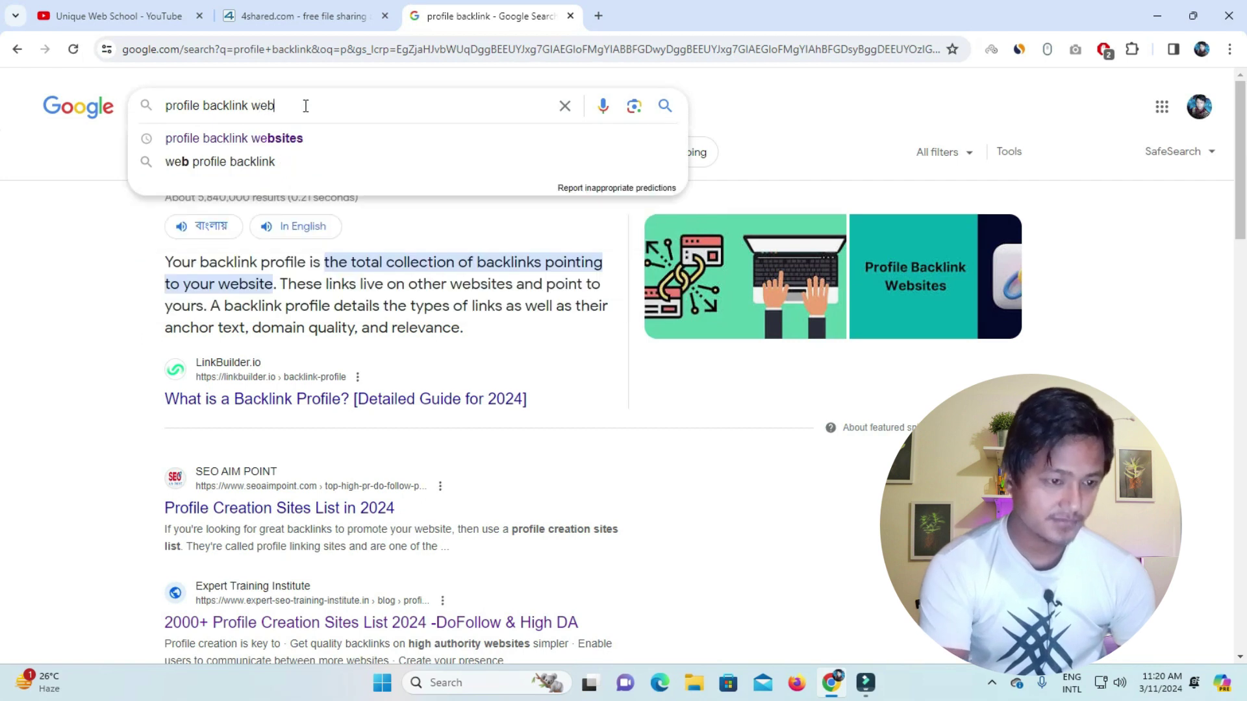
{"action": "left_click", "coordinate": [326, 141]}
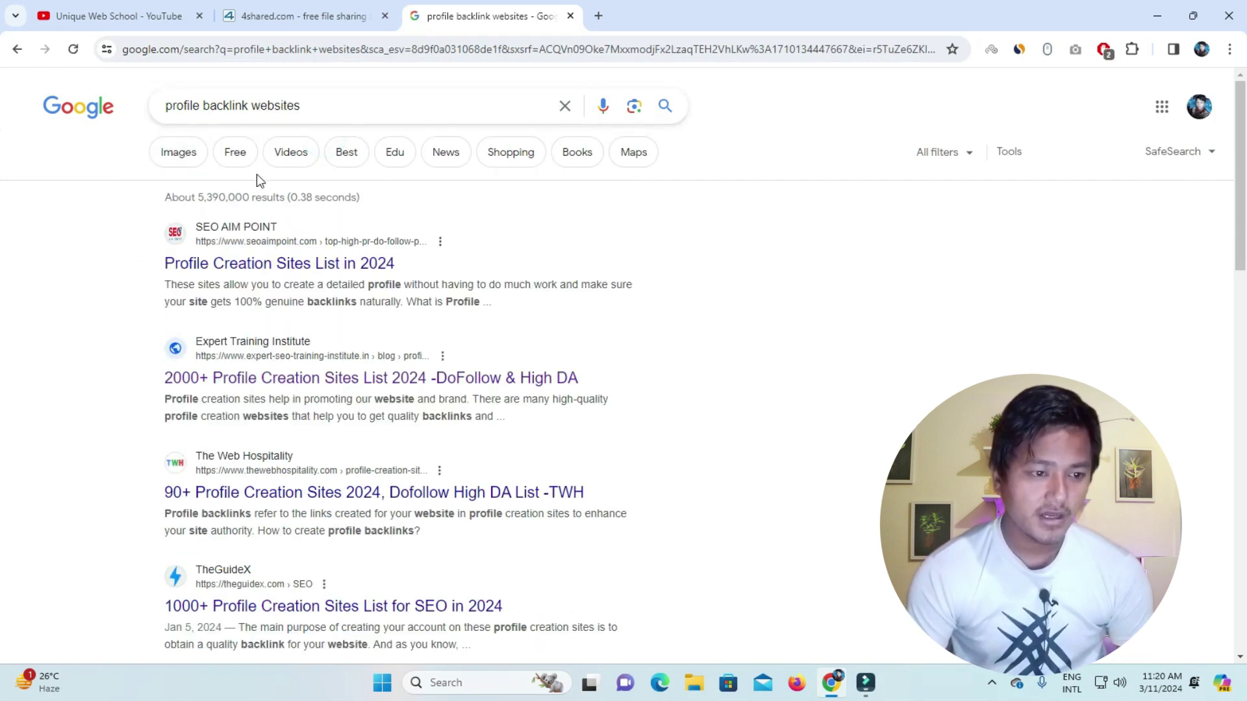
{"action": "right_click", "coordinate": [346, 265]}
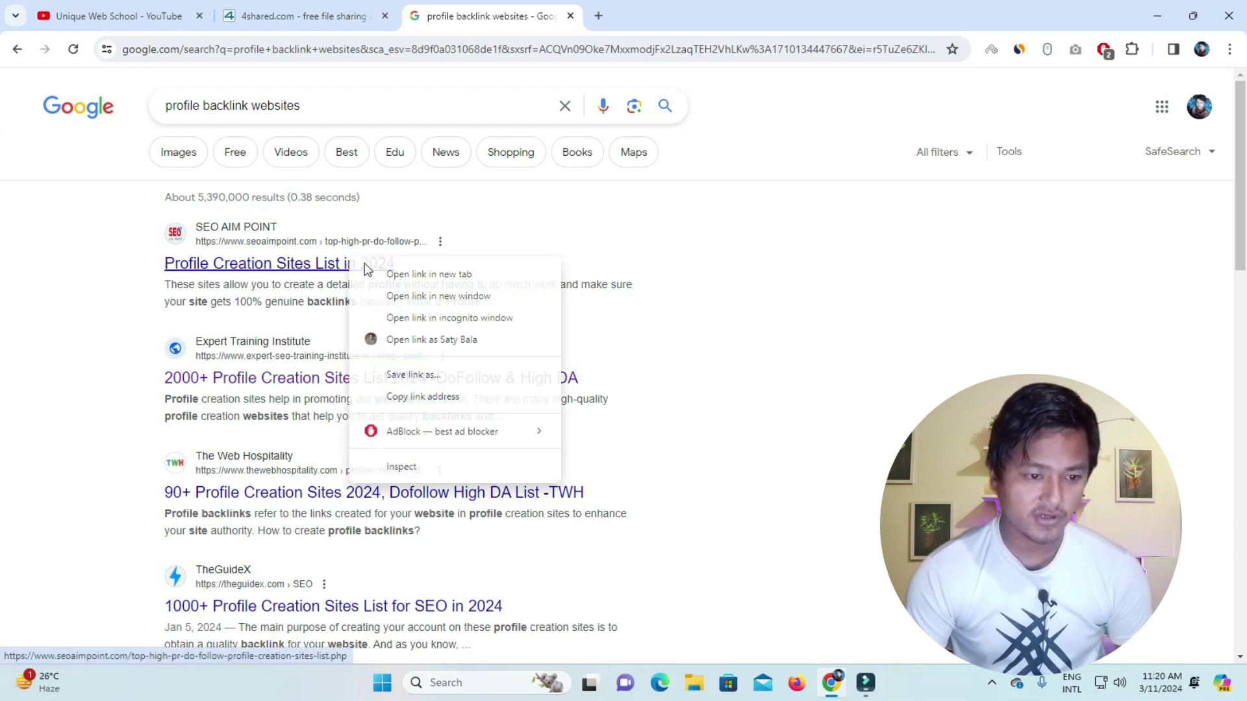
{"action": "left_click", "coordinate": [404, 274]}
Step: Open the Expert Training Institute article and scroll through the 1100+ profile sites DA table
{"action": "left_click", "coordinate": [446, 382]}
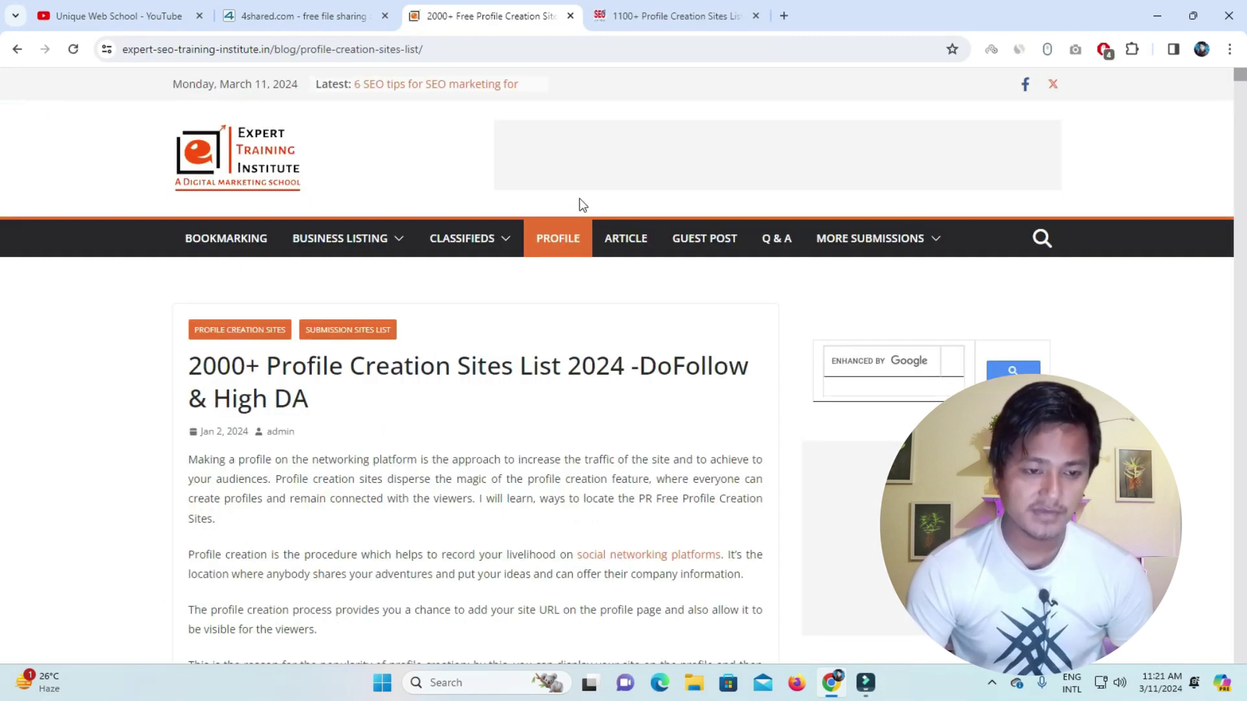
{"action": "left_click", "coordinate": [629, 14]}
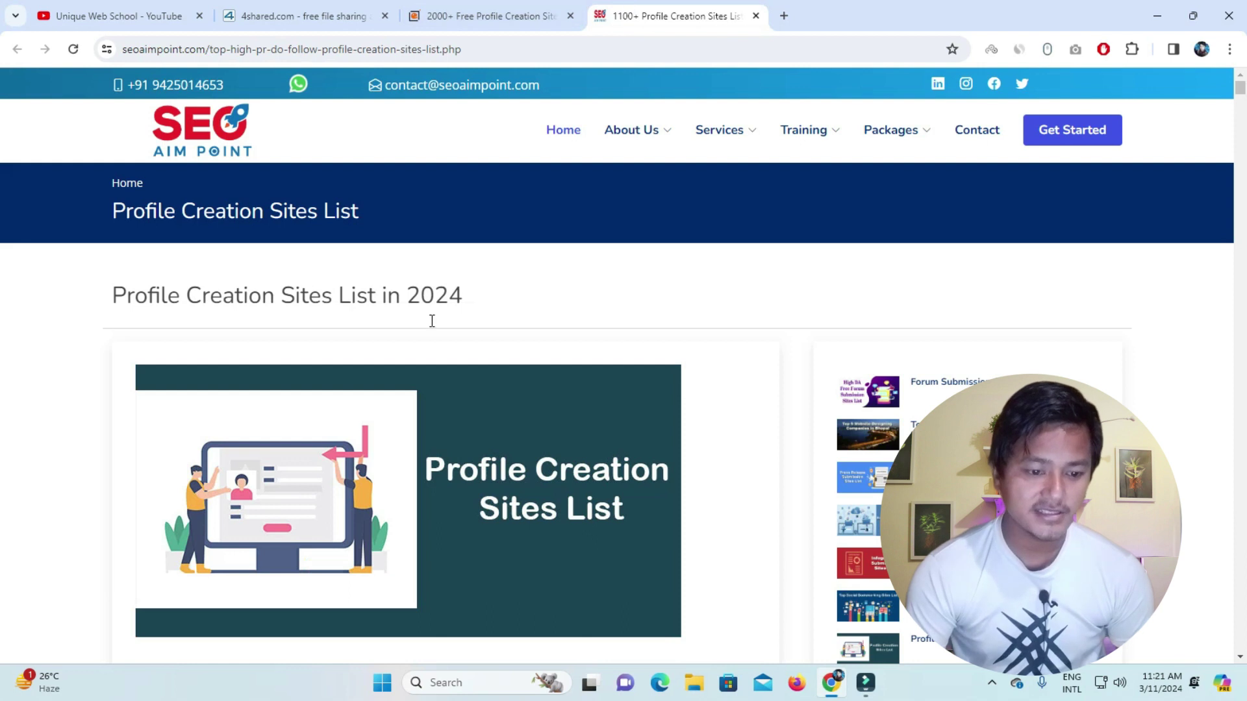
{"action": "scroll", "coordinate": [432, 321], "scroll_direction": "down", "scroll_amount": 20}
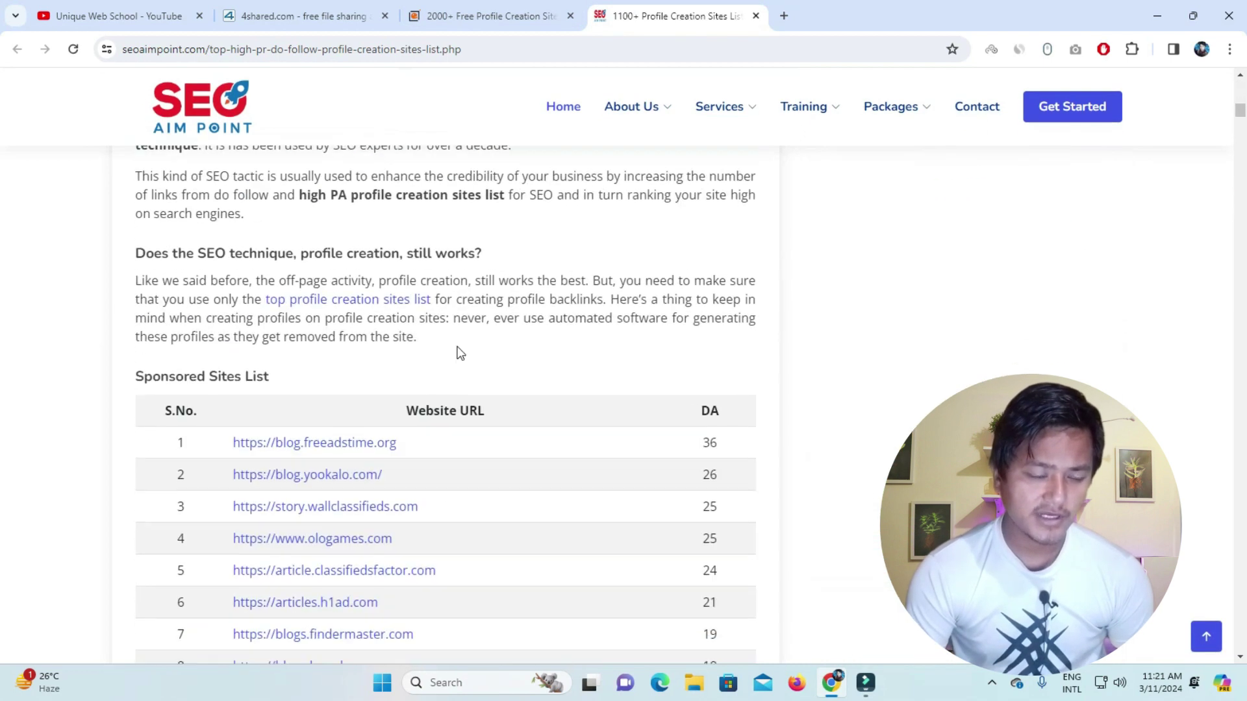
{"action": "scroll", "coordinate": [459, 353], "scroll_direction": "down", "scroll_amount": 5}
{"action": "scroll", "coordinate": [459, 353], "scroll_direction": "up", "scroll_amount": 2}
{"action": "scroll", "coordinate": [460, 352], "scroll_direction": "down", "scroll_amount": 6}
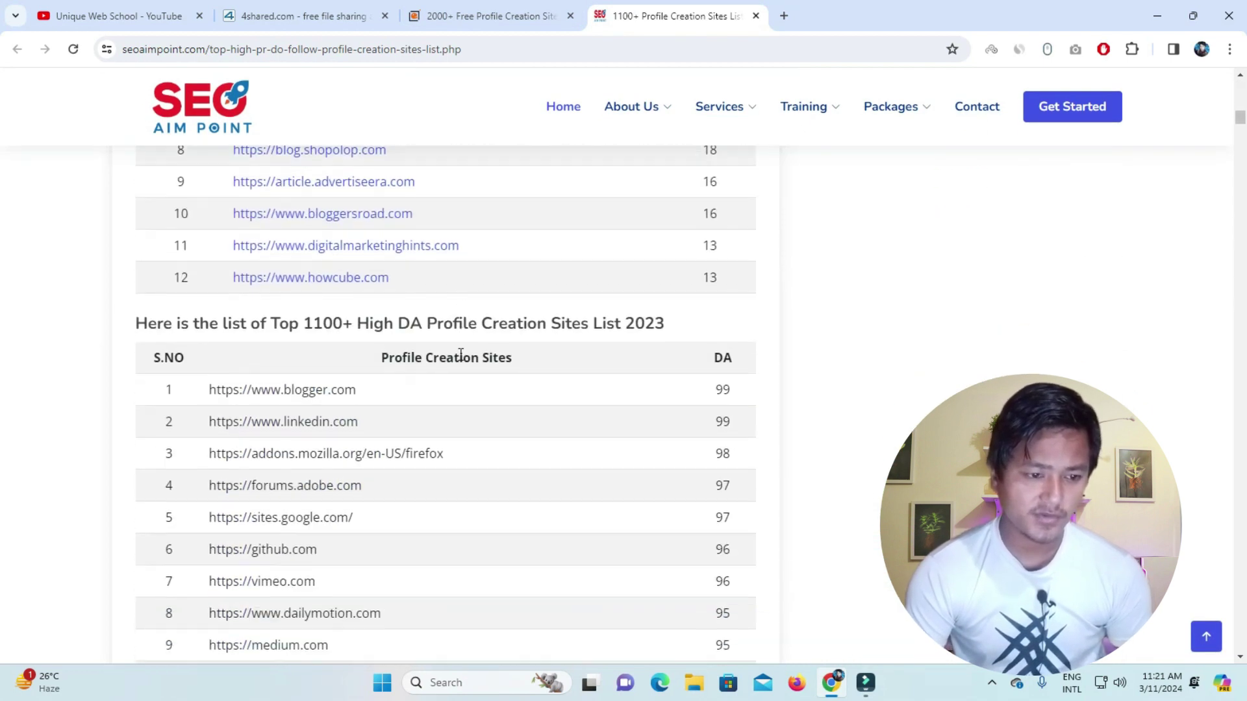
{"action": "scroll", "coordinate": [460, 354], "scroll_direction": "down", "scroll_amount": 1}
{"action": "scroll", "coordinate": [359, 419], "scroll_direction": "down", "scroll_amount": 8}
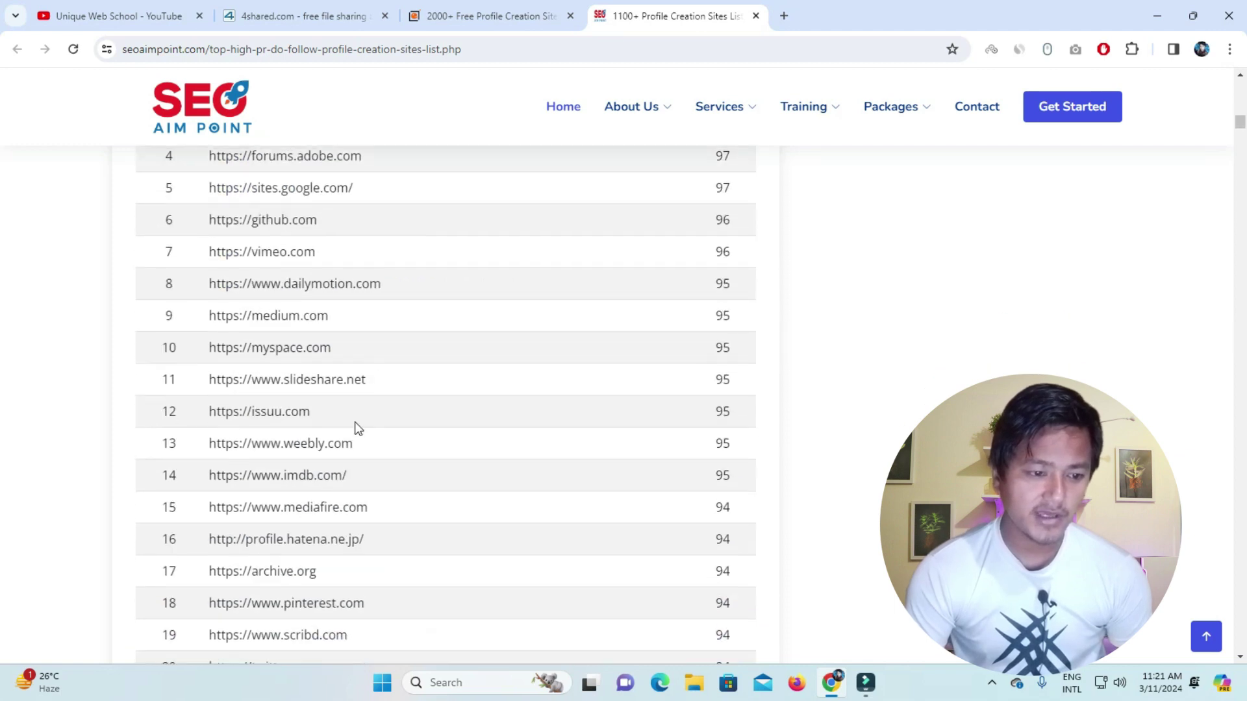
{"action": "scroll", "coordinate": [362, 434], "scroll_direction": "down", "scroll_amount": 15}
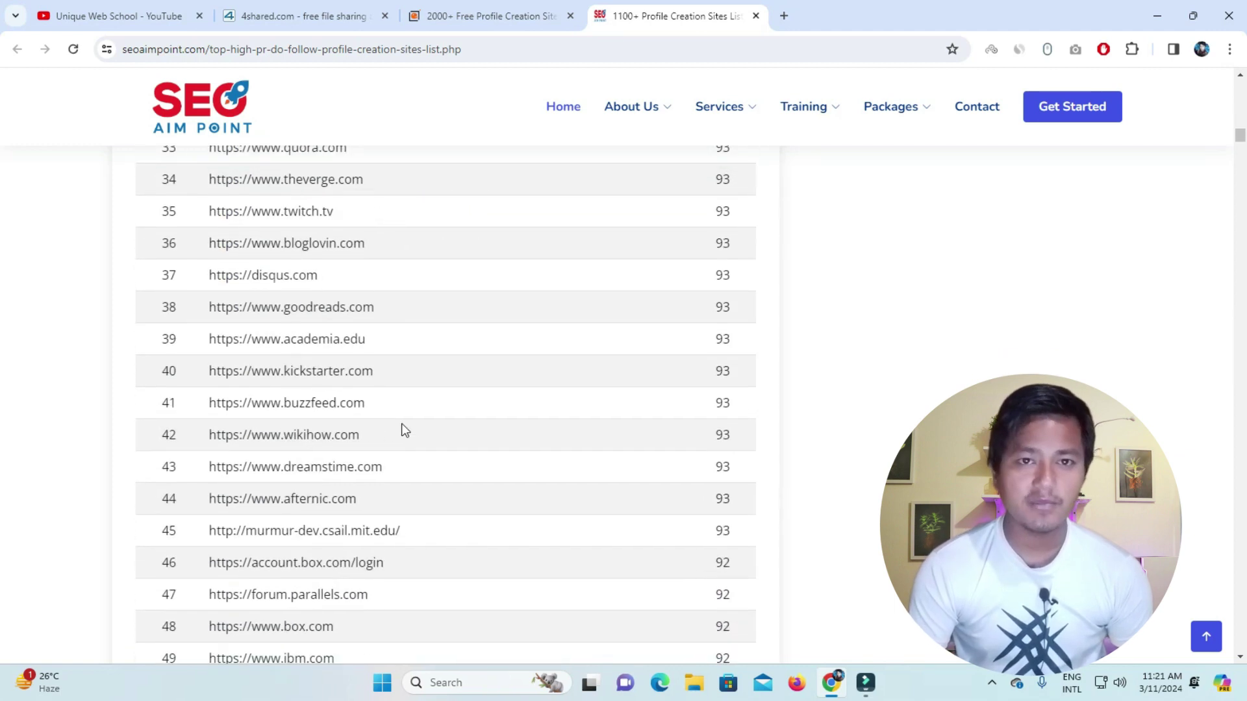
Step: Close both profile creation article tabs, returning to the 4shared homepage
{"action": "left_click", "coordinate": [504, 17]}
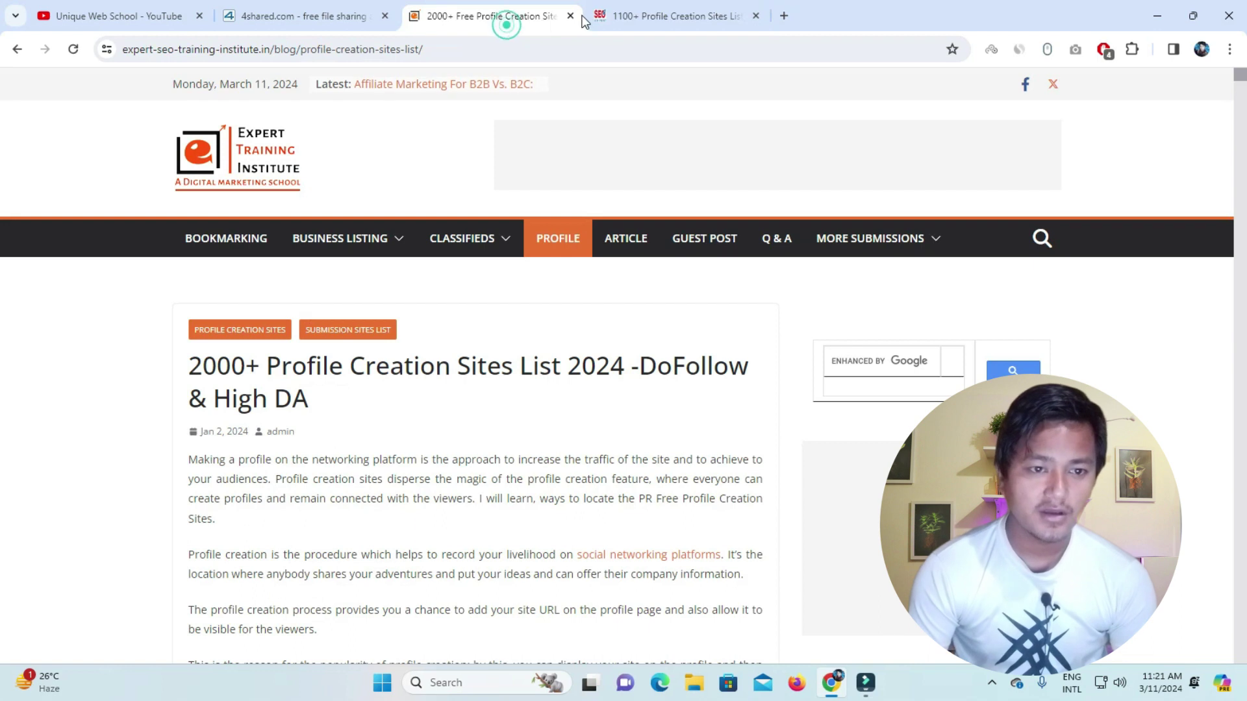
{"action": "left_click", "coordinate": [570, 16]}
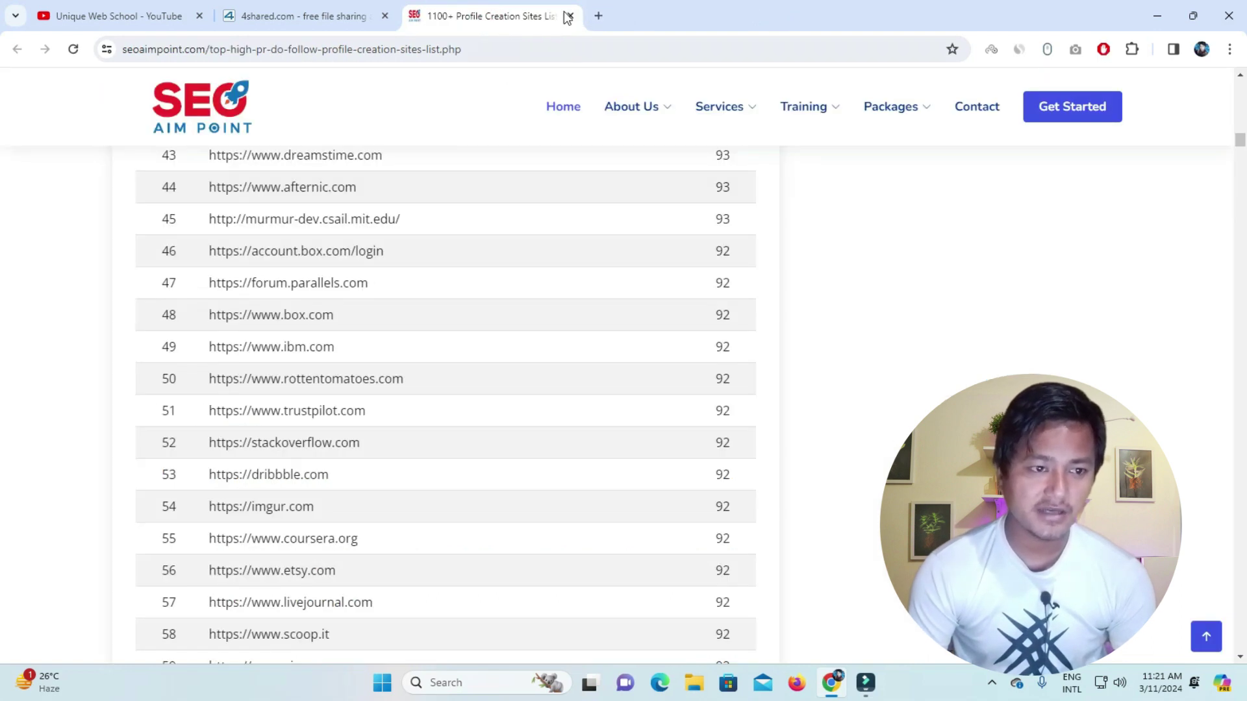
{"action": "left_click", "coordinate": [569, 15]}
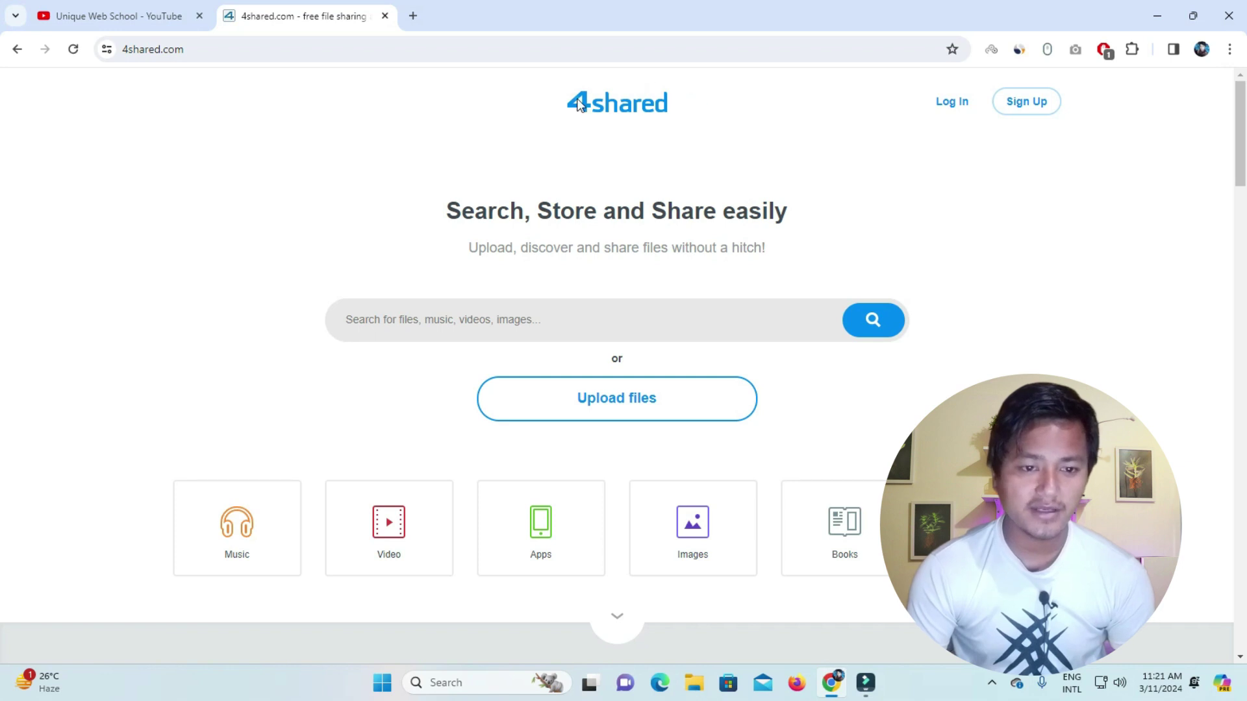
{"action": "left_click_drag", "start_coordinate": [681, 211], "coordinate": [465, 211]}
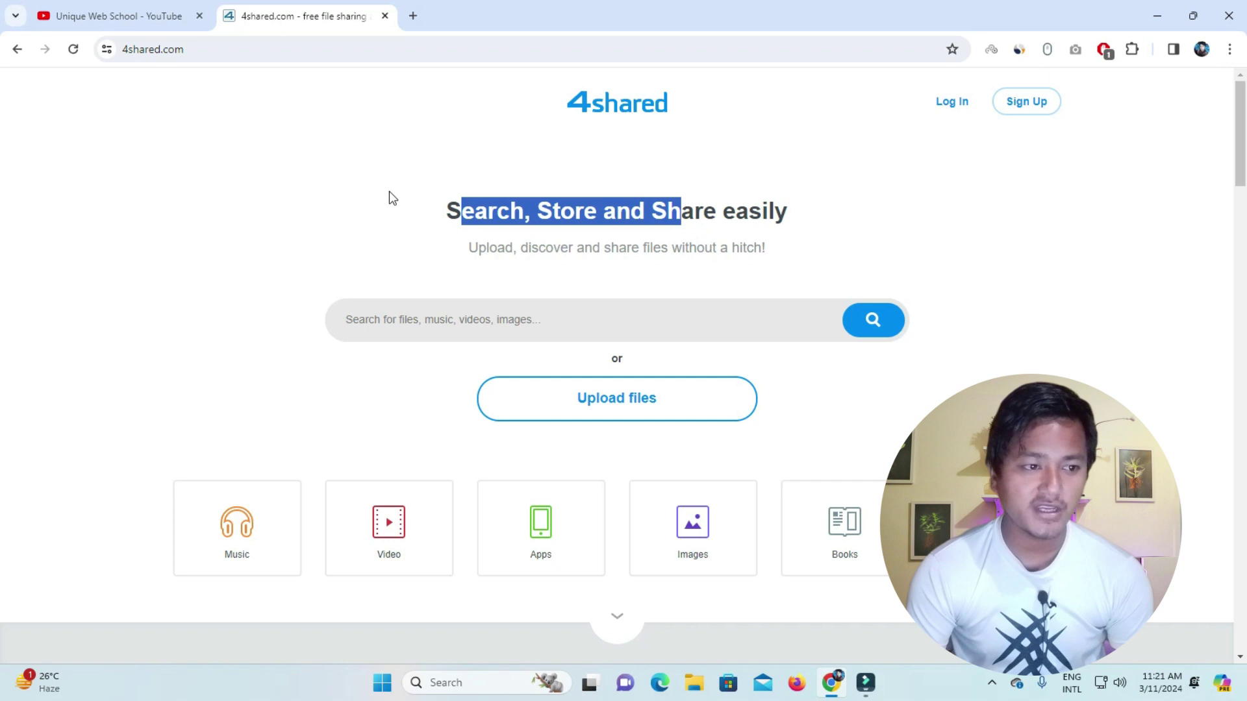
{"action": "left_click", "coordinate": [485, 215]}
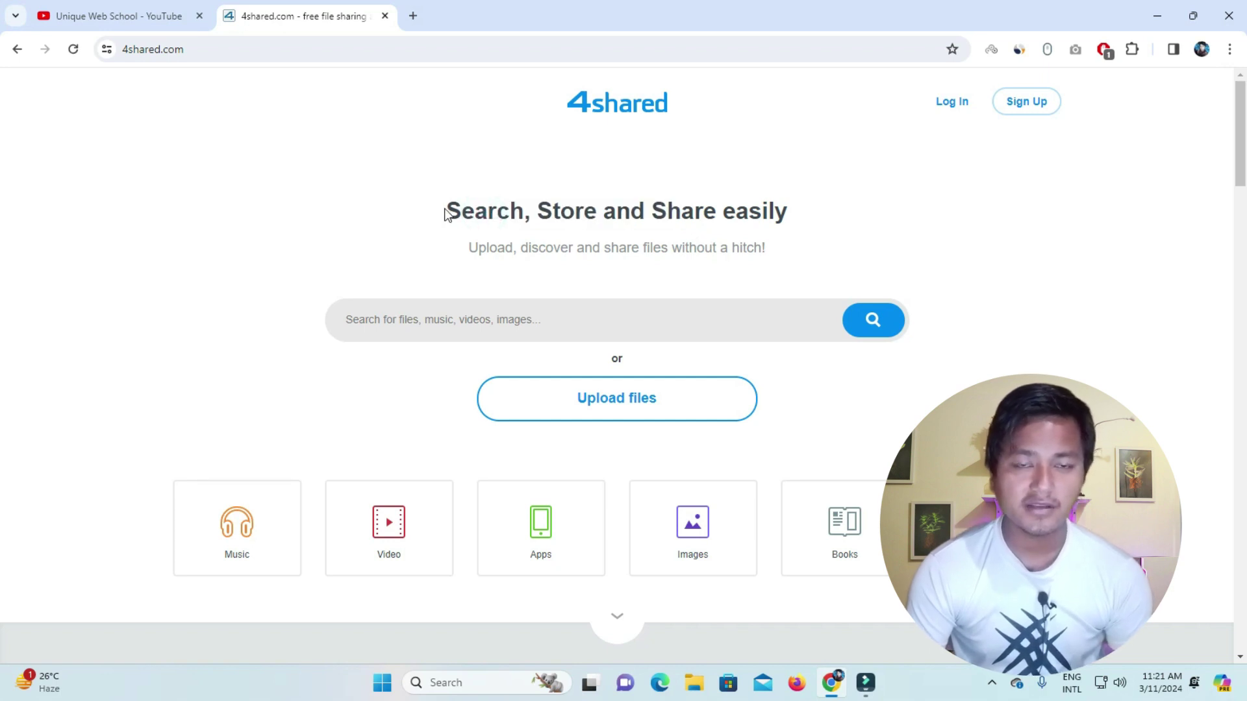
{"action": "left_click_drag", "start_coordinate": [448, 207], "coordinate": [592, 211]}
{"action": "left_click", "coordinate": [611, 217]}
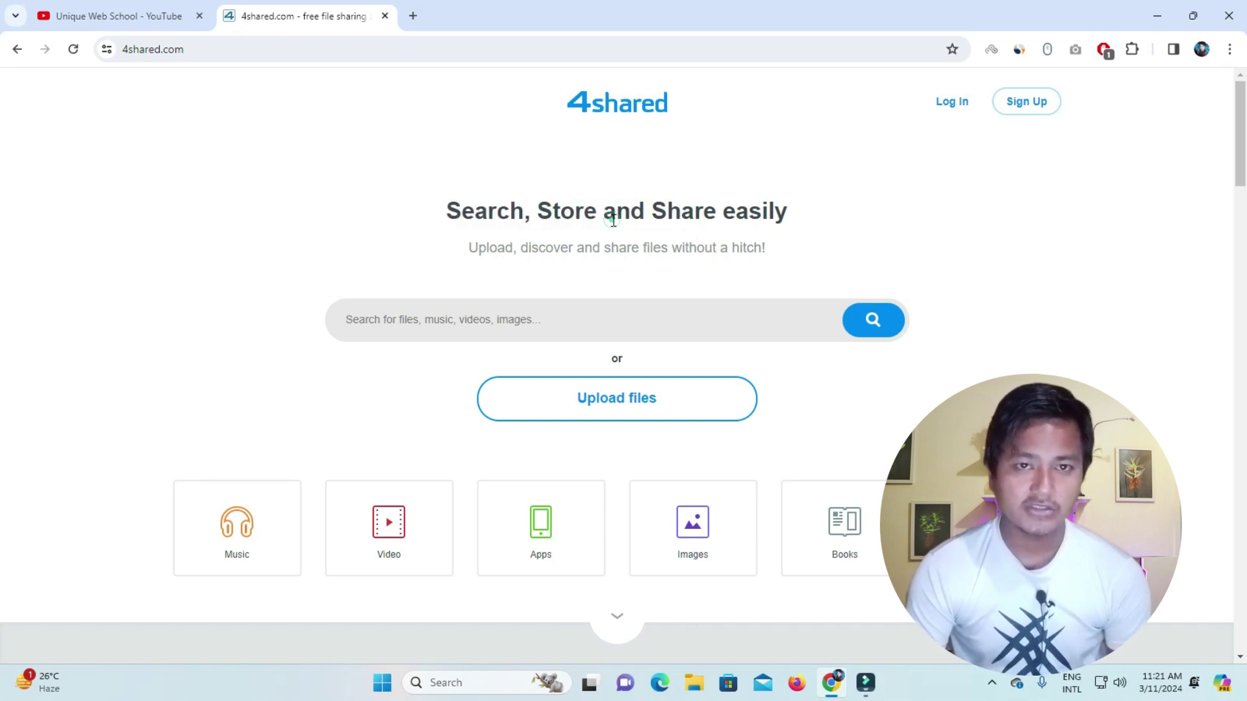
{"action": "left_click_drag", "start_coordinate": [473, 209], "coordinate": [537, 210]}
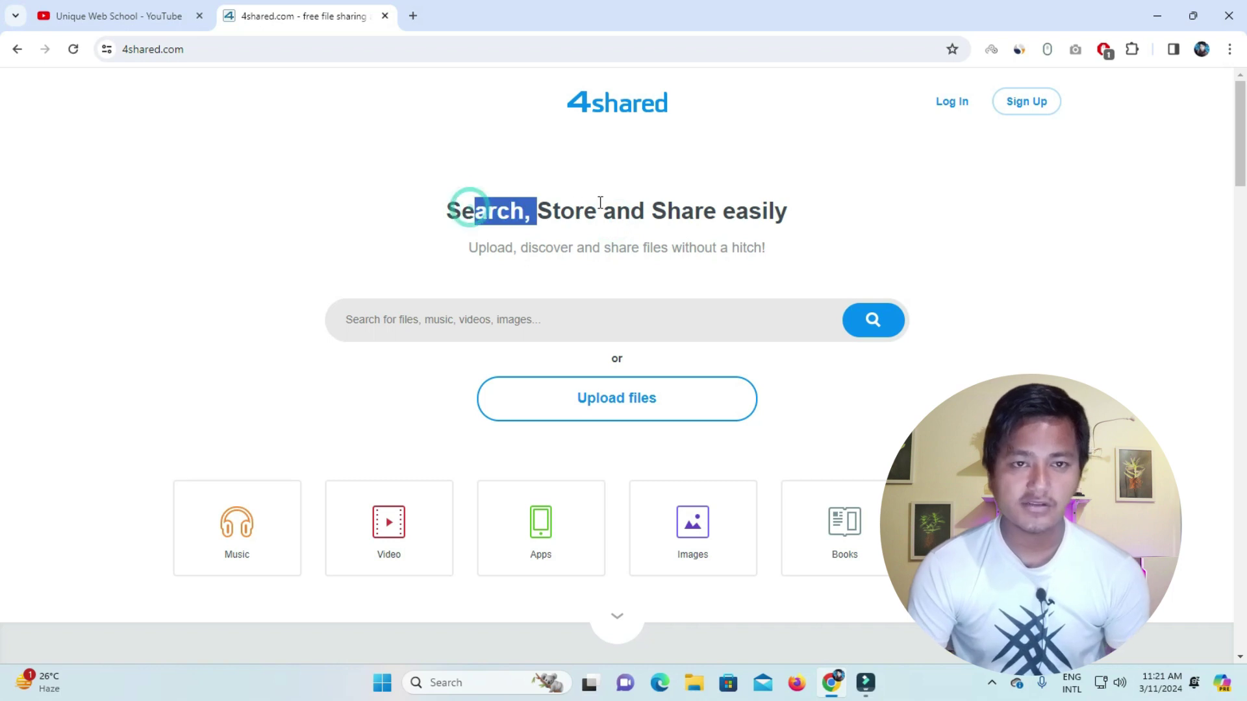
{"action": "left_click", "coordinate": [557, 218]}
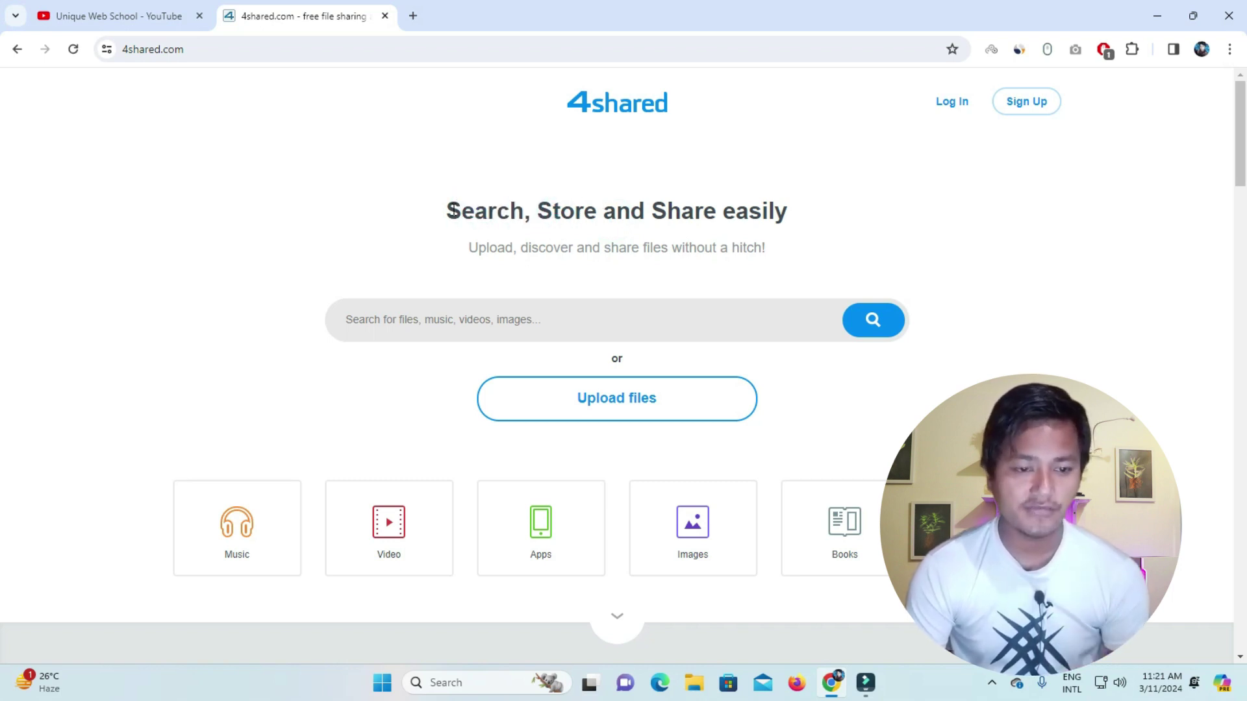
{"action": "left_click_drag", "start_coordinate": [453, 209], "coordinate": [536, 212]}
{"action": "left_click", "coordinate": [532, 215]}
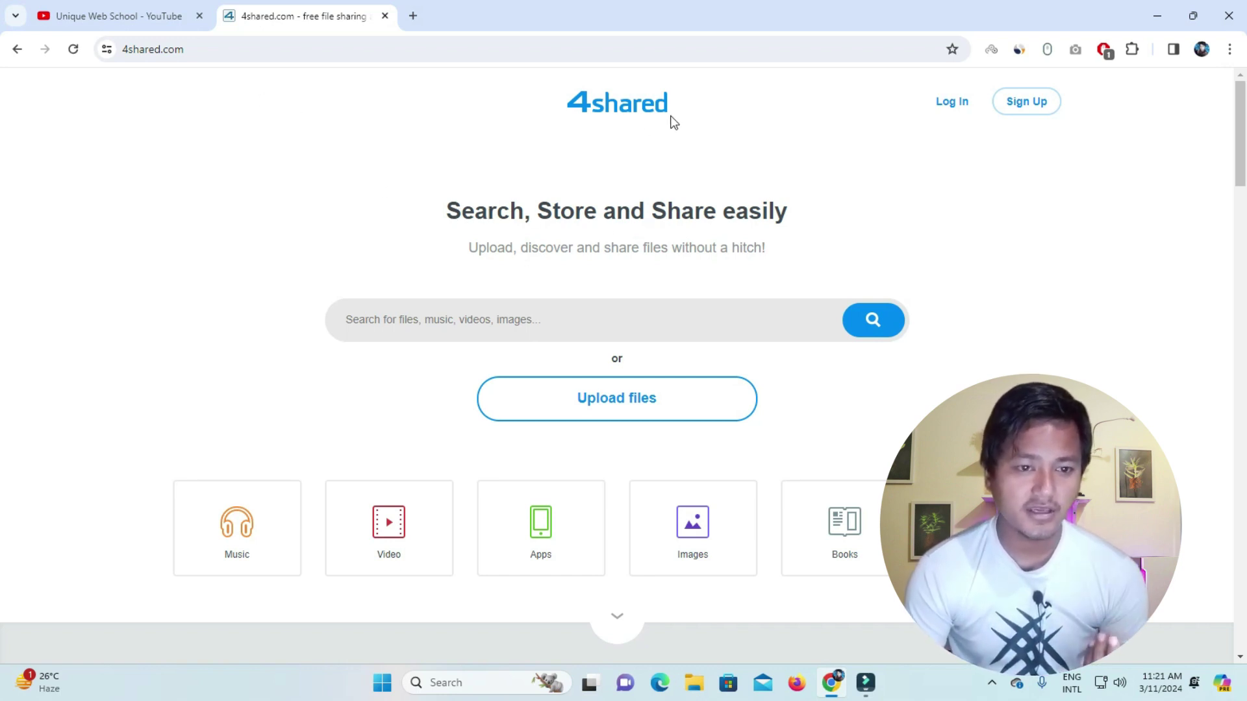
{"action": "scroll", "coordinate": [673, 351], "scroll_direction": "down", "scroll_amount": 5}
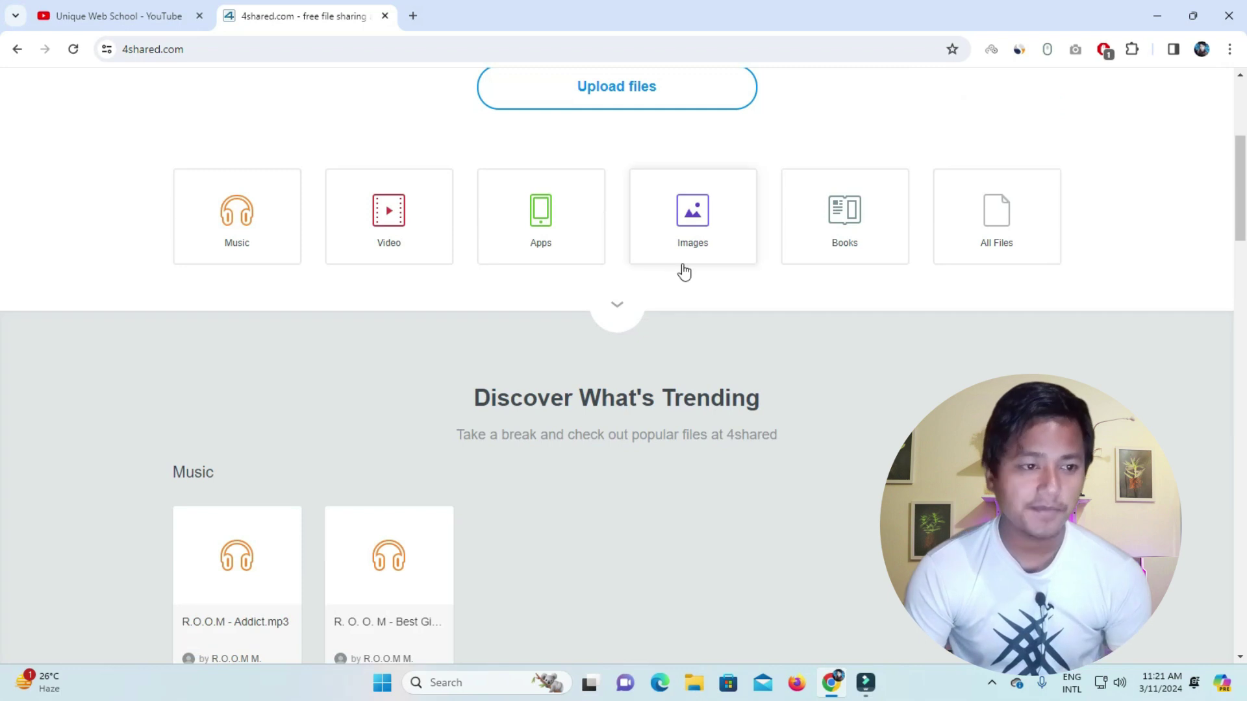
{"action": "scroll", "coordinate": [682, 273], "scroll_direction": "up", "scroll_amount": 5}
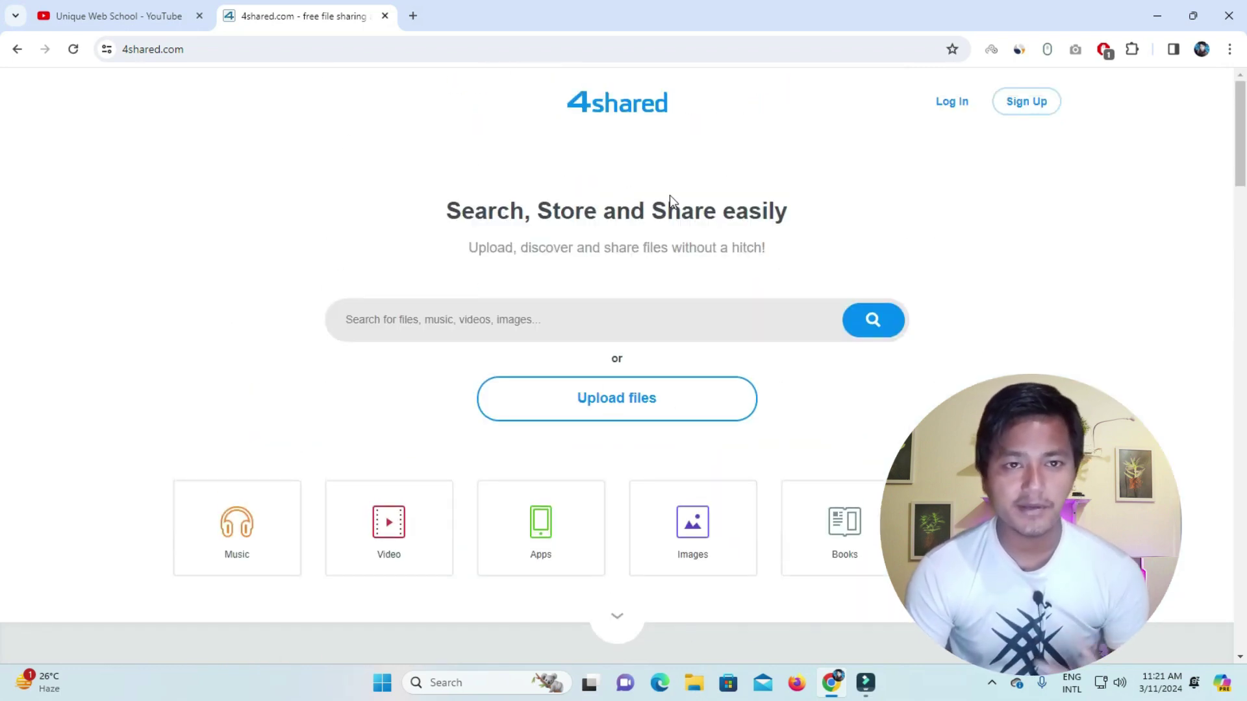
Step: Choose e-mail sign-up and fill the full name and e-mail address from saved autofill
{"action": "left_click", "coordinate": [1040, 111]}
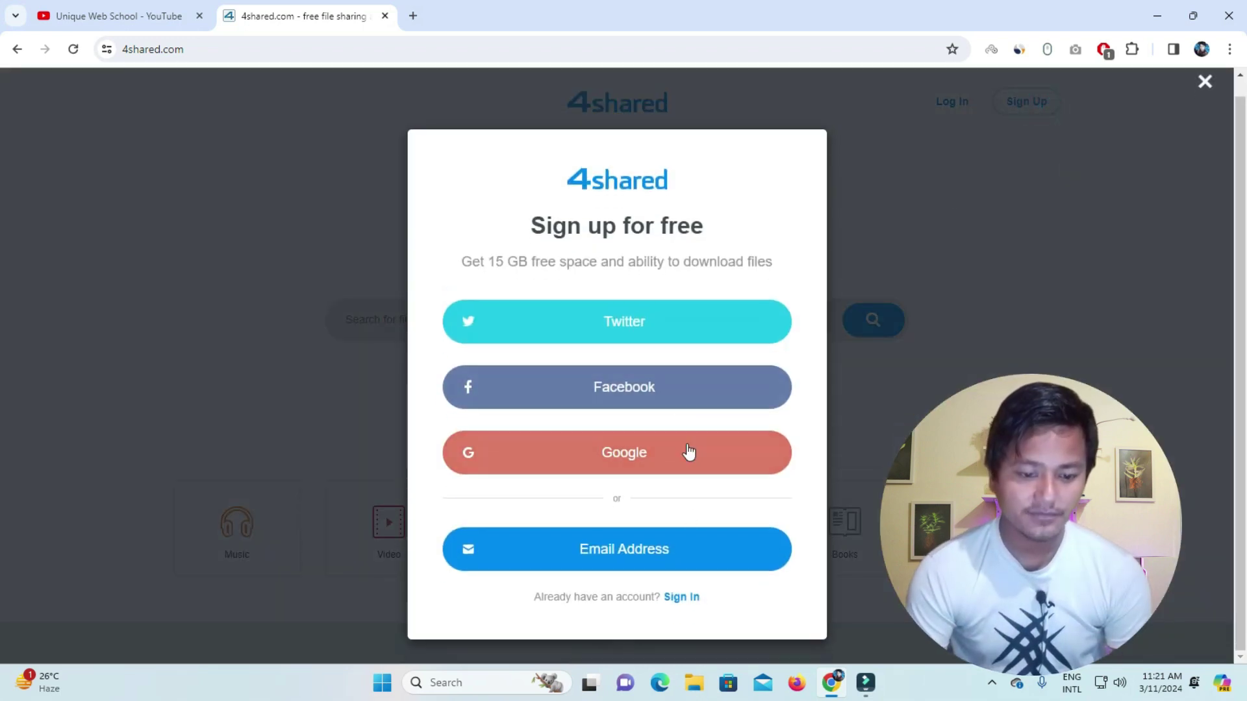
{"action": "left_click", "coordinate": [640, 564]}
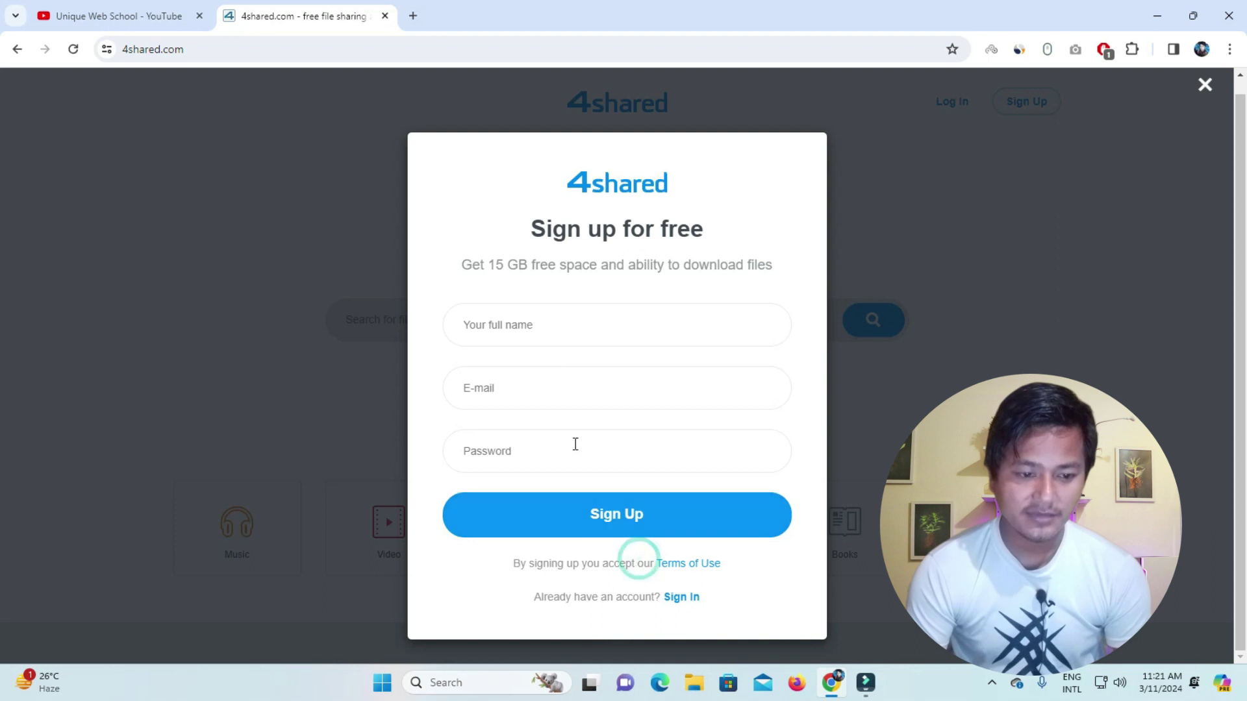
{"action": "left_click", "coordinate": [530, 328]}
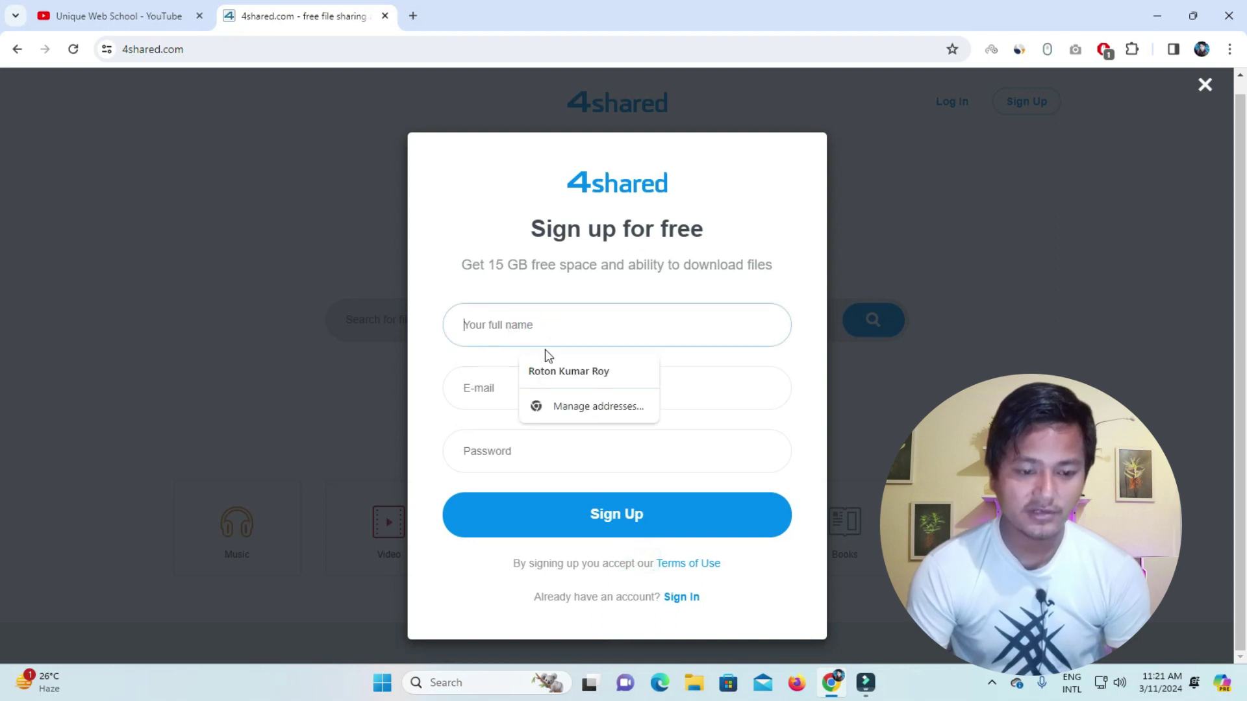
{"action": "left_click", "coordinate": [560, 370]}
{"action": "left_click_drag", "start_coordinate": [634, 379], "coordinate": [445, 388]}
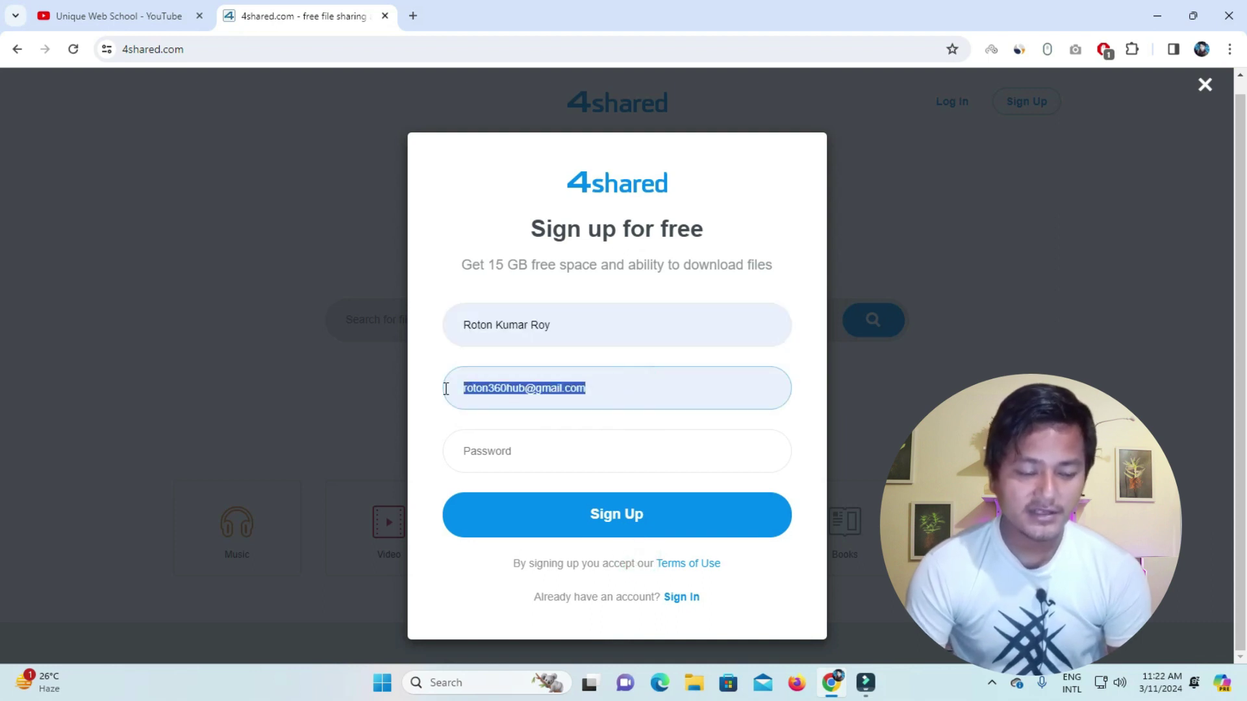
Step: Enter the account password and submit the sign-up form
{"action": "left_click", "coordinate": [512, 454]}
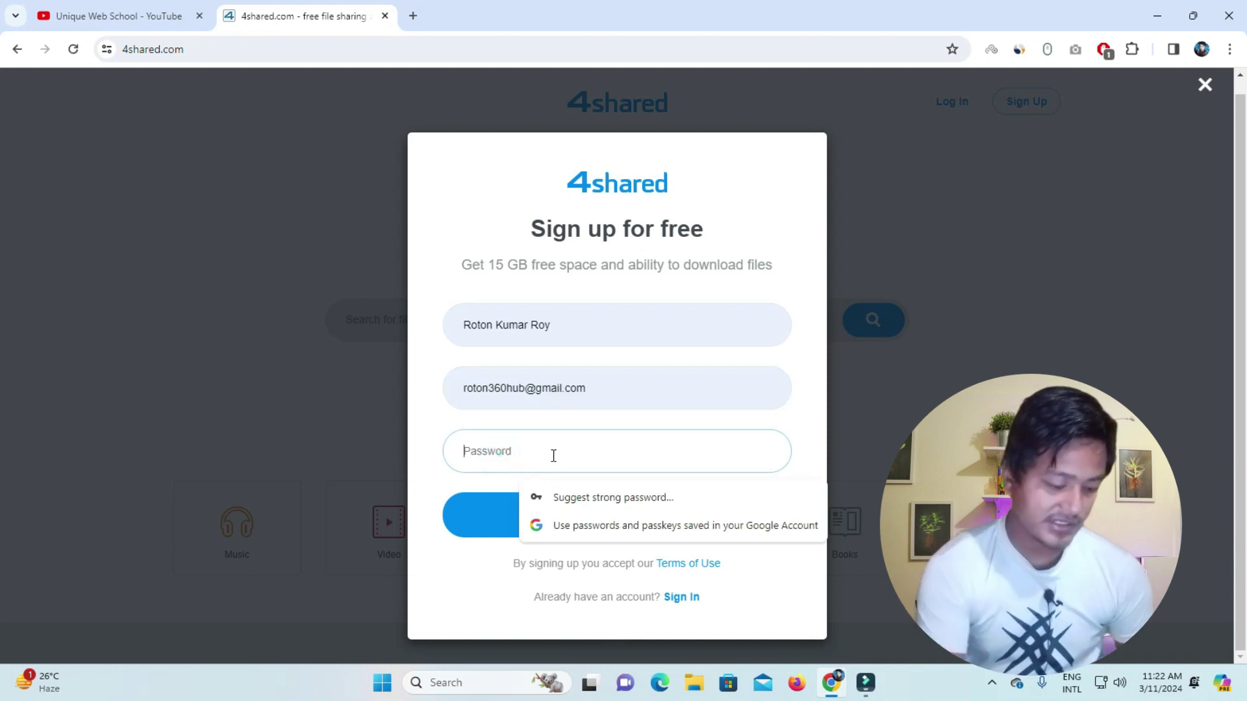
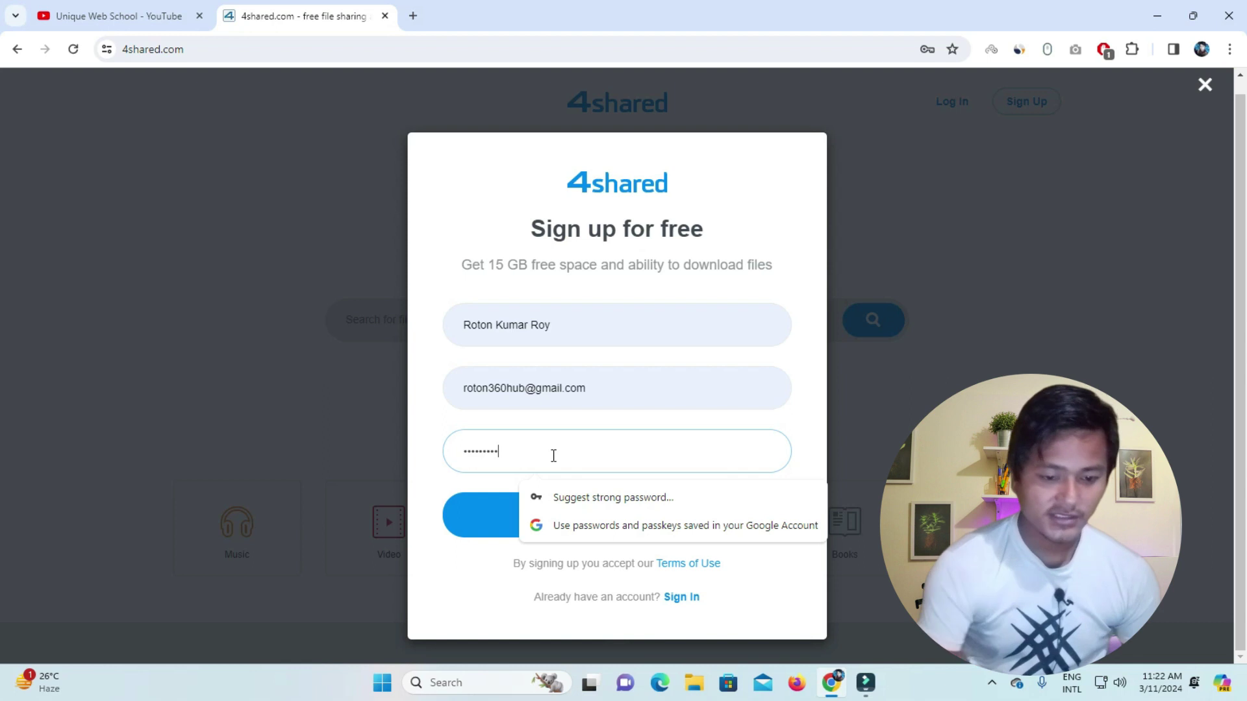
{"action": "left_click", "coordinate": [493, 478]}
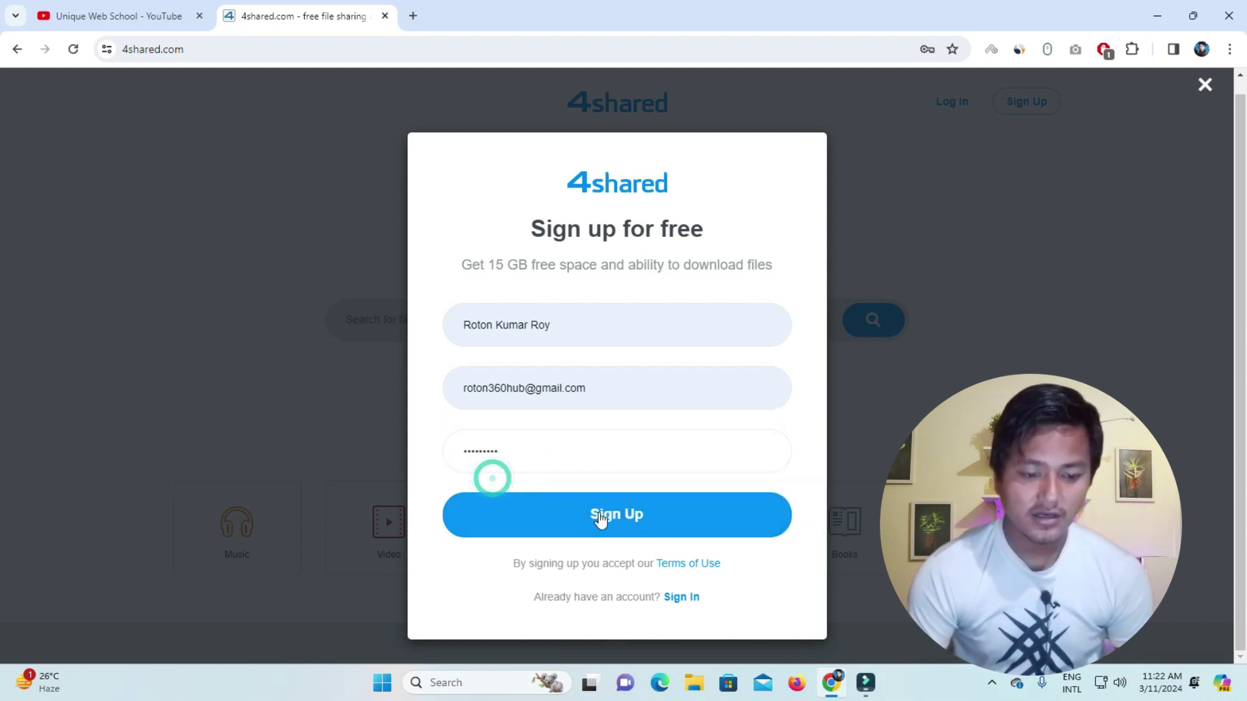
{"action": "left_click", "coordinate": [600, 517]}
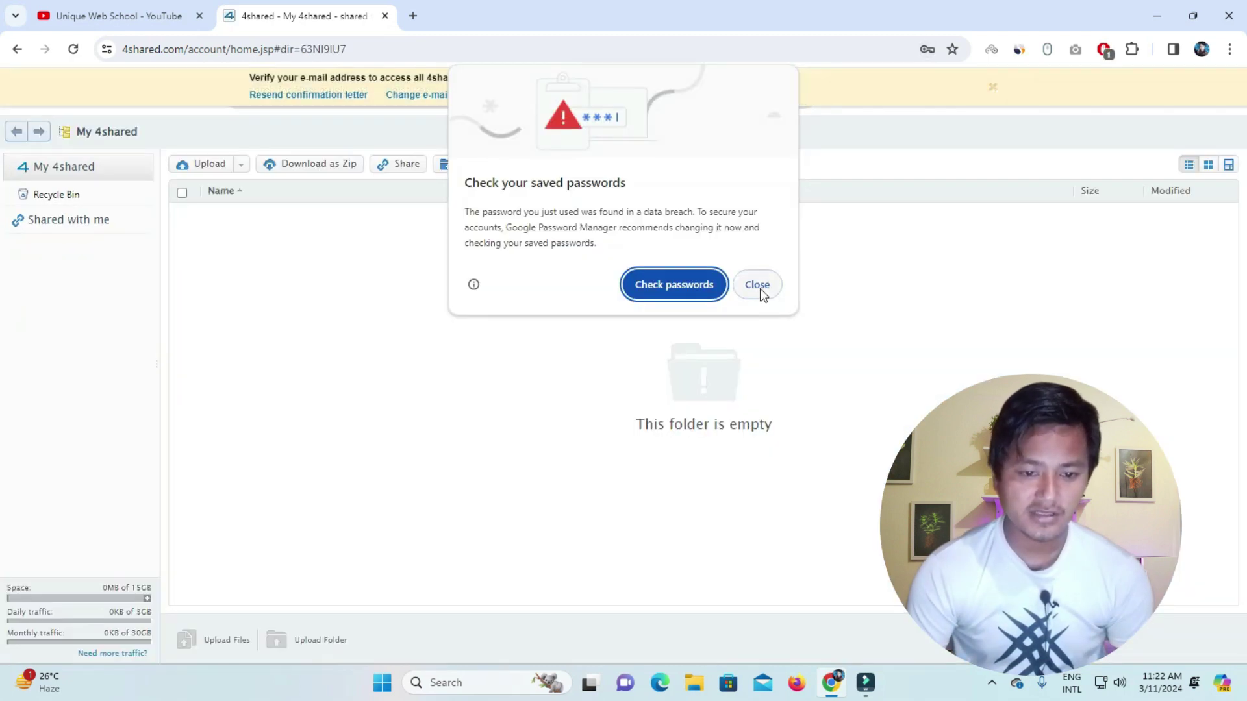
Step: Dismiss the password breach warning, decline saving the password, and open a new tab
{"action": "left_click", "coordinate": [760, 291]}
{"action": "left_click", "coordinate": [925, 320]}
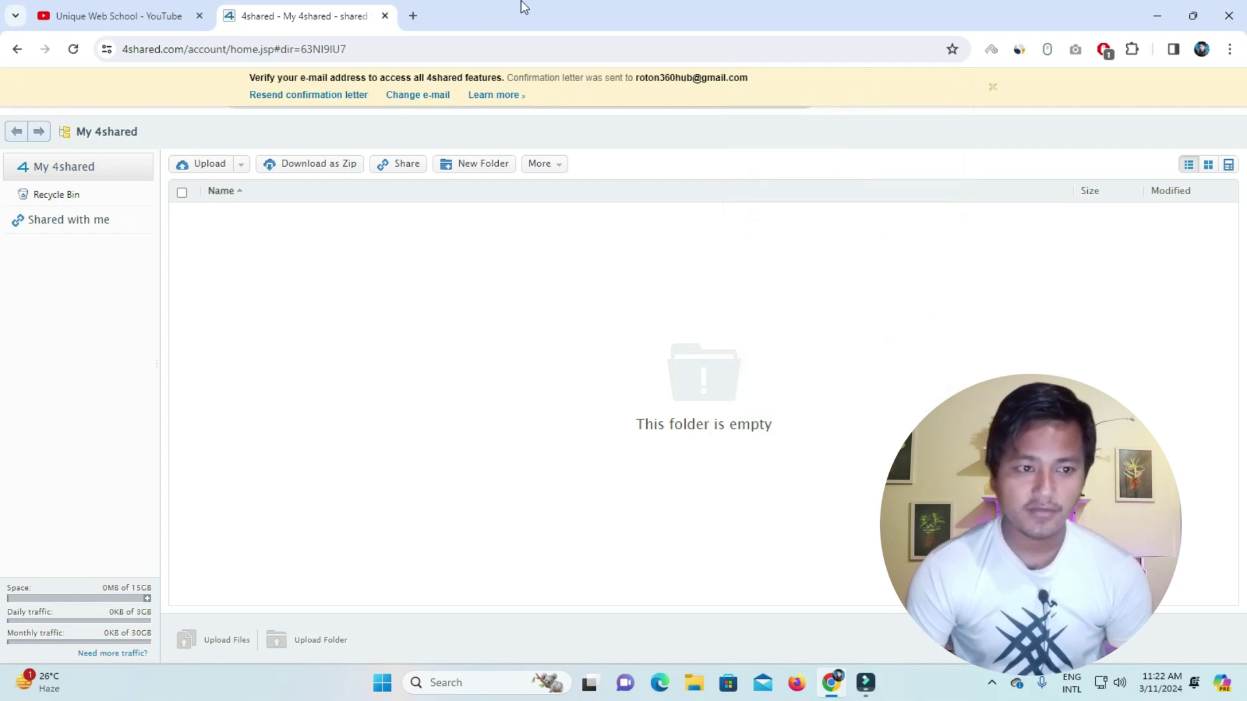
{"action": "left_click", "coordinate": [420, 14]}
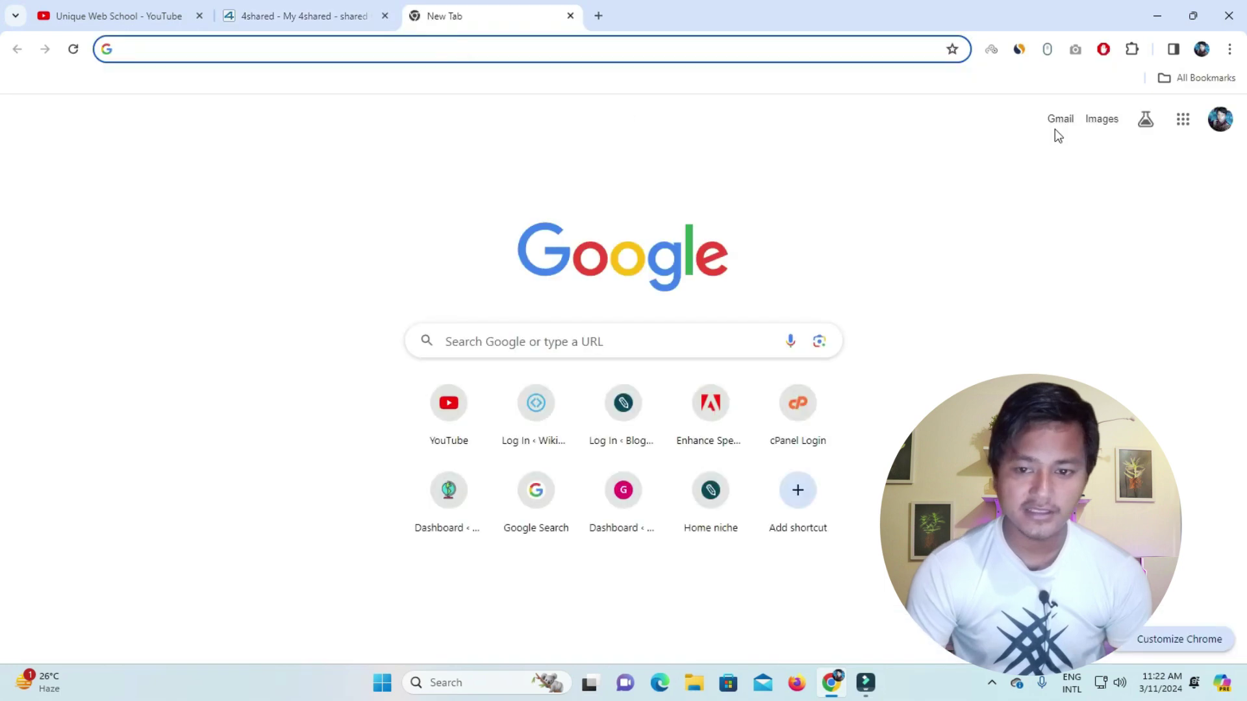
Step: Open the 'Verify your account' e-mail in Gmail, follow Verify Now, and reorder the new tab
{"action": "left_click", "coordinate": [1056, 120]}
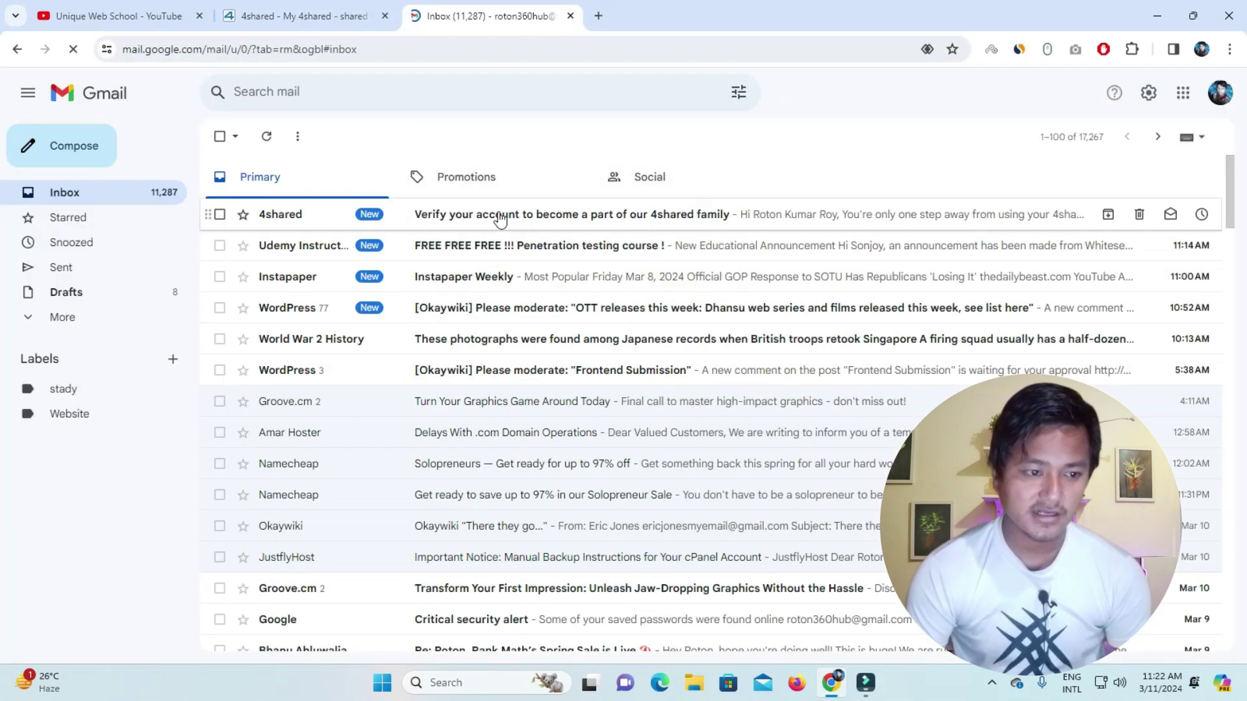
{"action": "left_click", "coordinate": [497, 214]}
{"action": "left_click", "coordinate": [763, 472]}
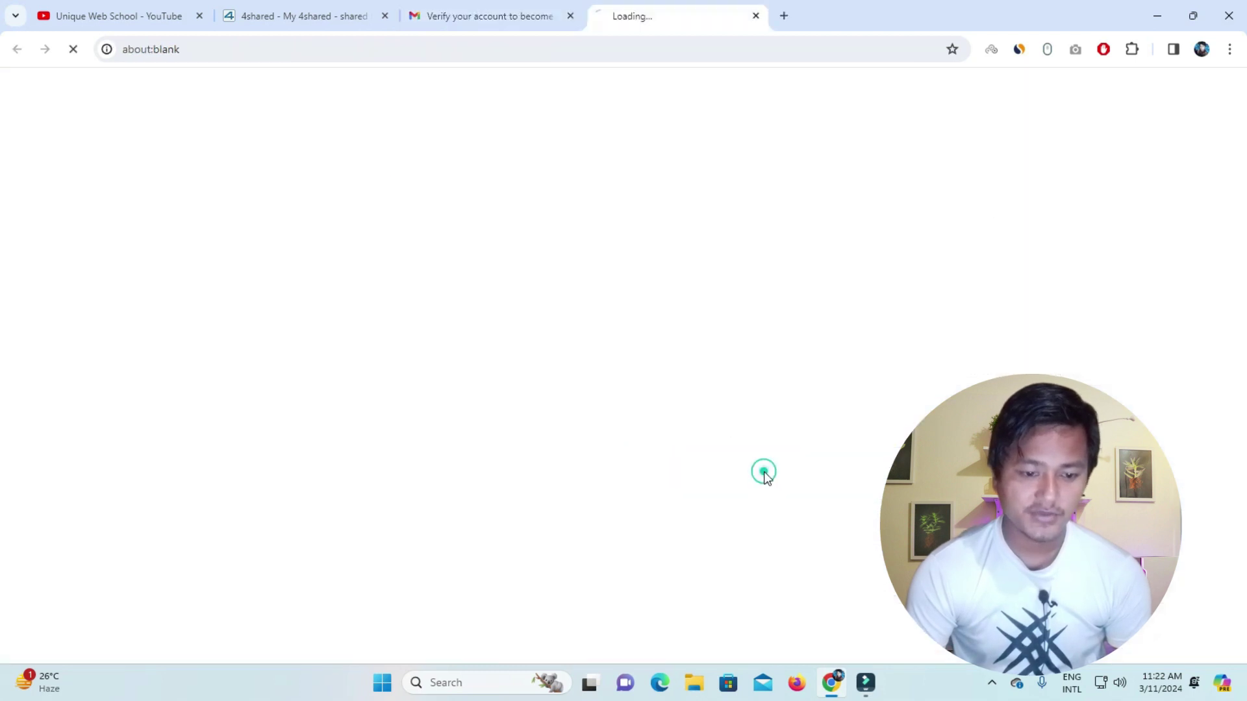
{"action": "left_click_drag", "start_coordinate": [656, 20], "coordinate": [512, 30]}
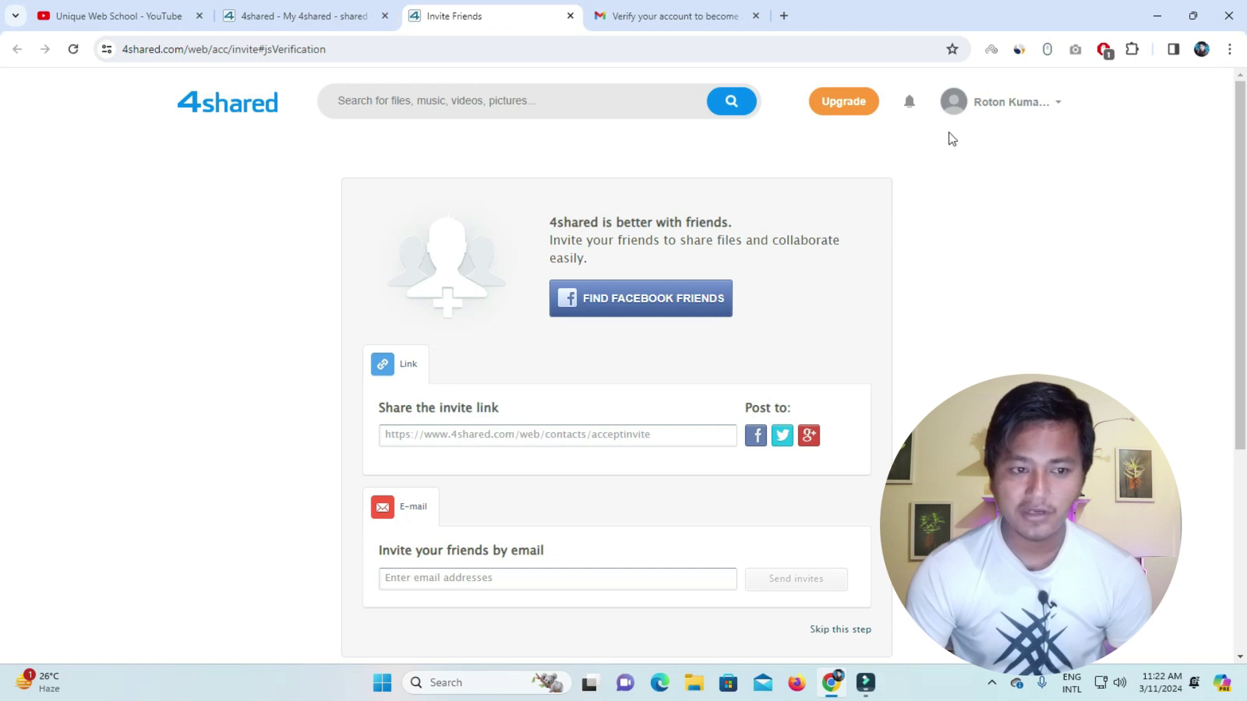
Step: Open Settings from the account-name dropdown to reach Account Overview
{"action": "left_click", "coordinate": [994, 106]}
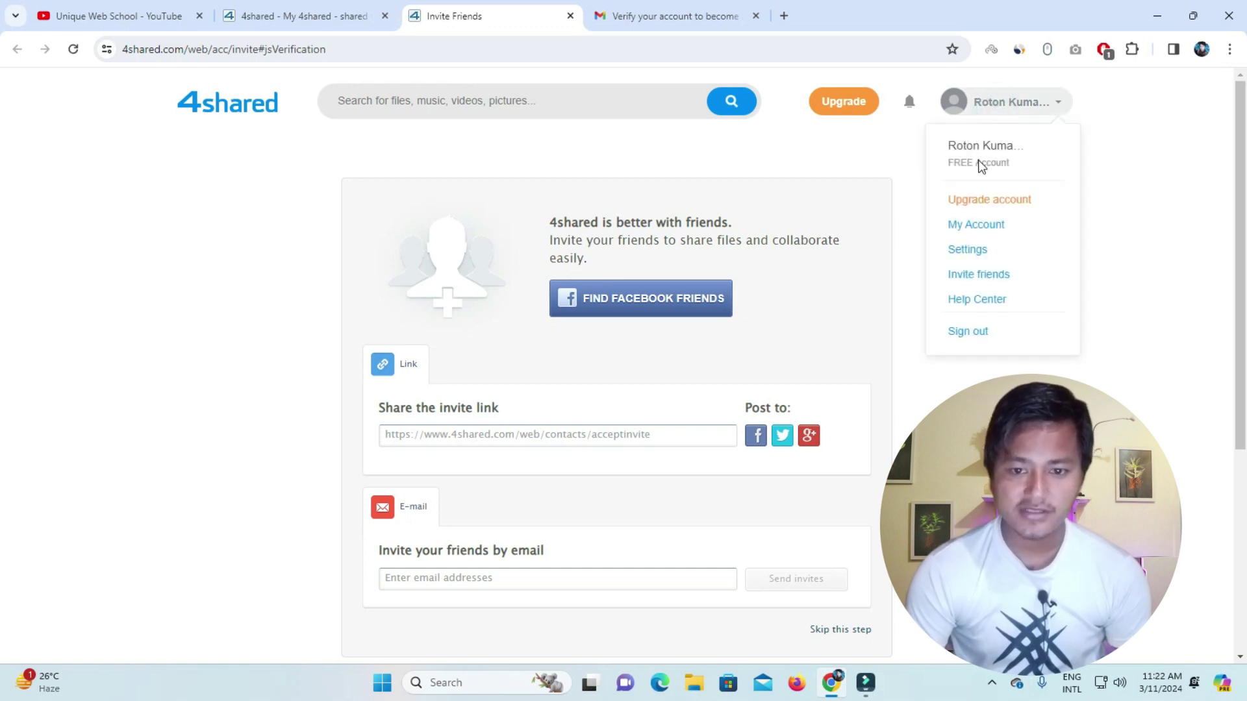
{"action": "left_click", "coordinate": [1021, 169]}
{"action": "left_click", "coordinate": [1010, 103]}
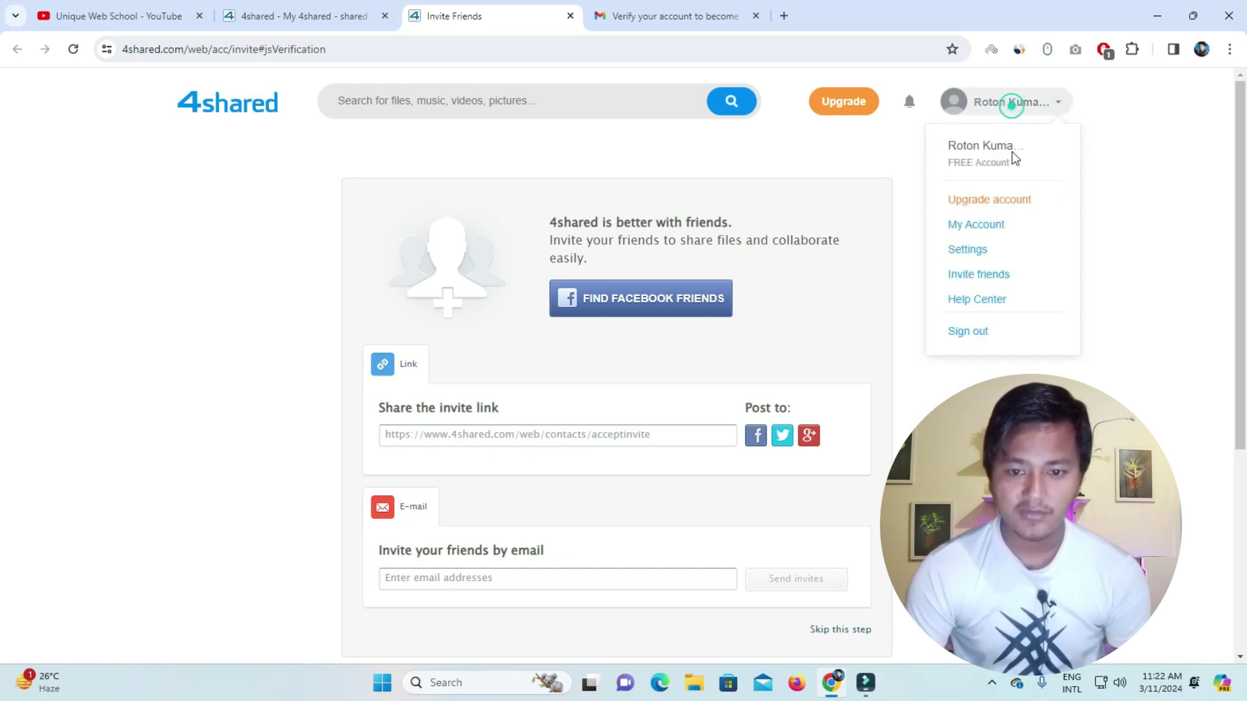
{"action": "left_click", "coordinate": [978, 249]}
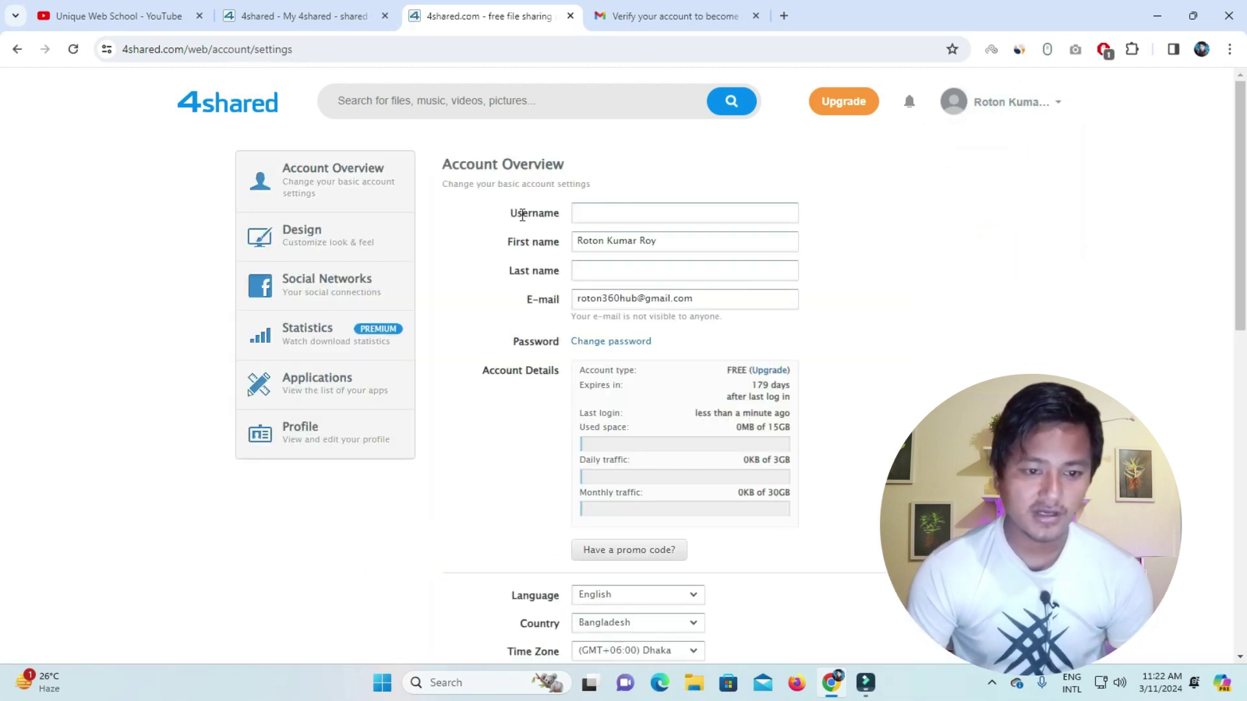
{"action": "left_click_drag", "start_coordinate": [518, 212], "coordinate": [553, 213]}
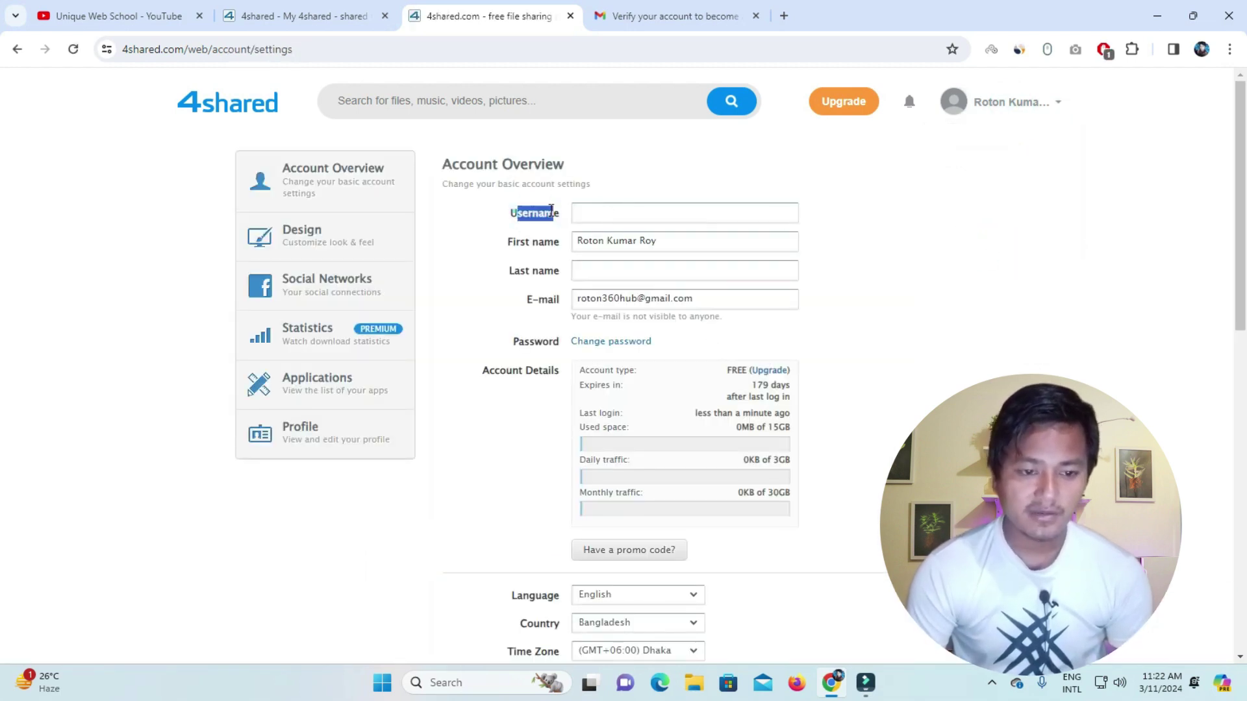
{"action": "left_click", "coordinate": [585, 213]}
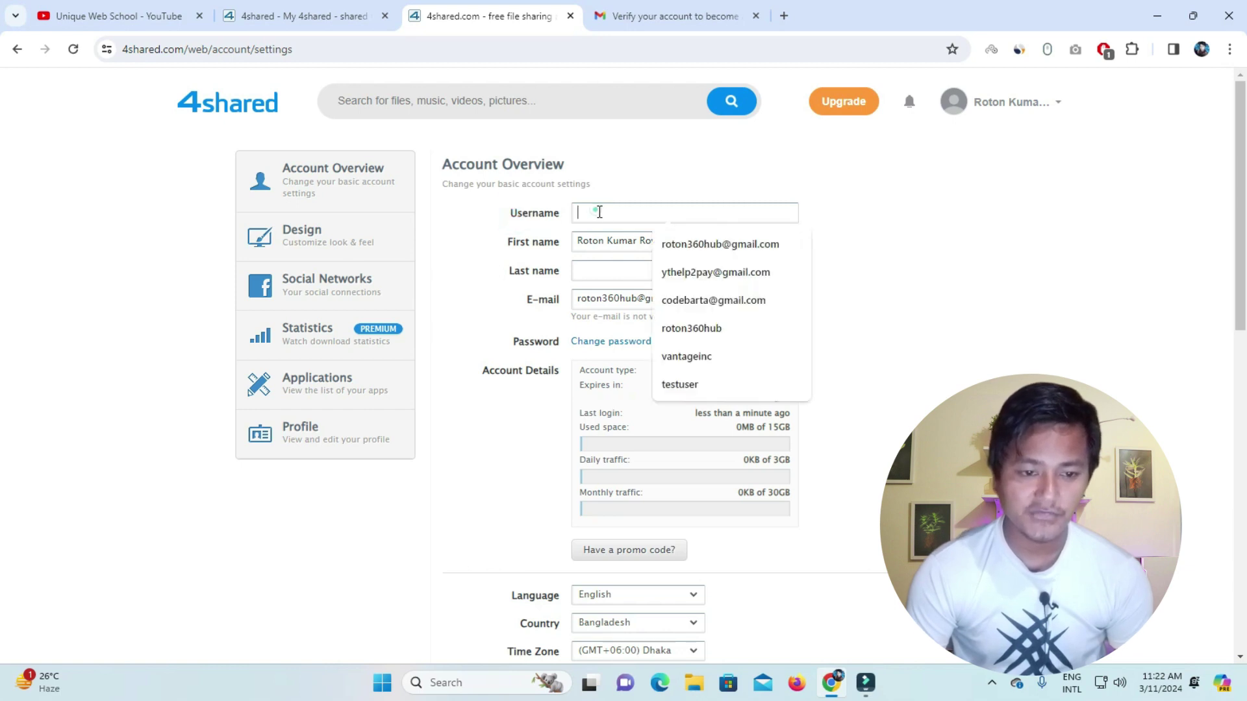
{"action": "left_click", "coordinate": [686, 242]}
{"action": "left_click_drag", "start_coordinate": [637, 212], "coordinate": [766, 211]}
{"action": "key", "text": "BackSpace"}
{"action": "left_click", "coordinate": [933, 208]}
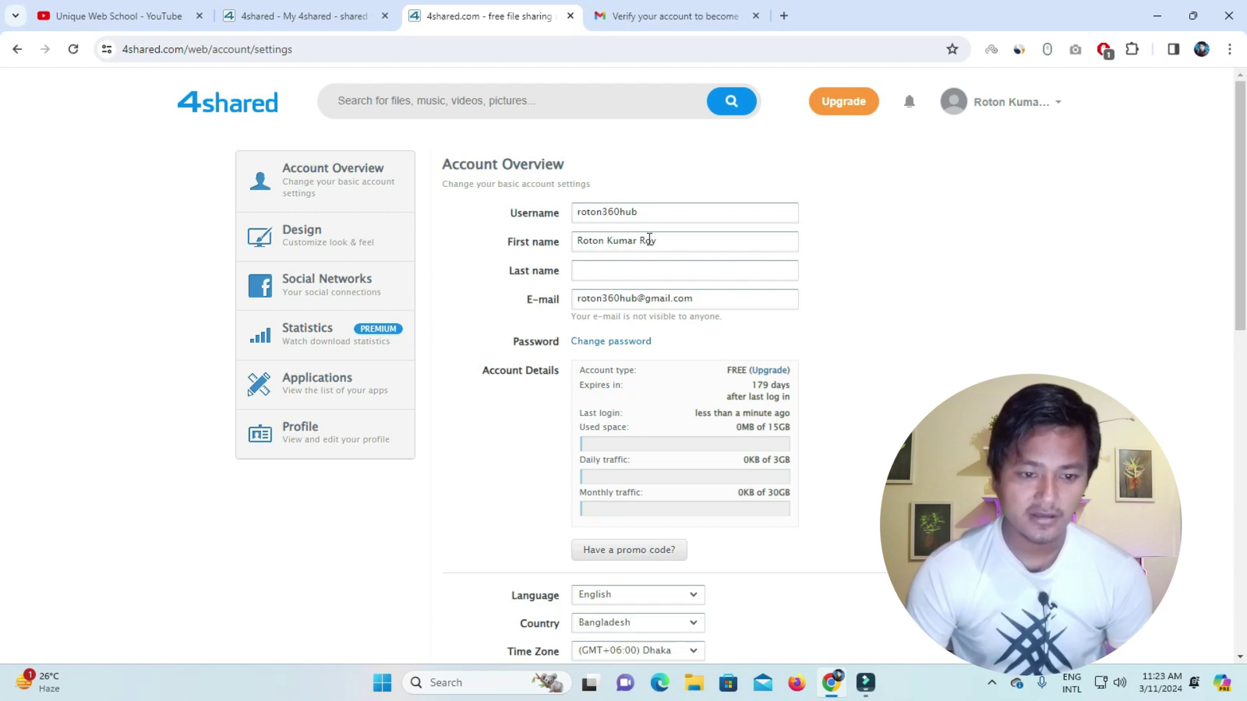
Step: Move the surname from the First name field into the Last name field
{"action": "left_click_drag", "start_coordinate": [608, 241], "coordinate": [773, 238]}
{"action": "key", "text": "ctrl+c"}
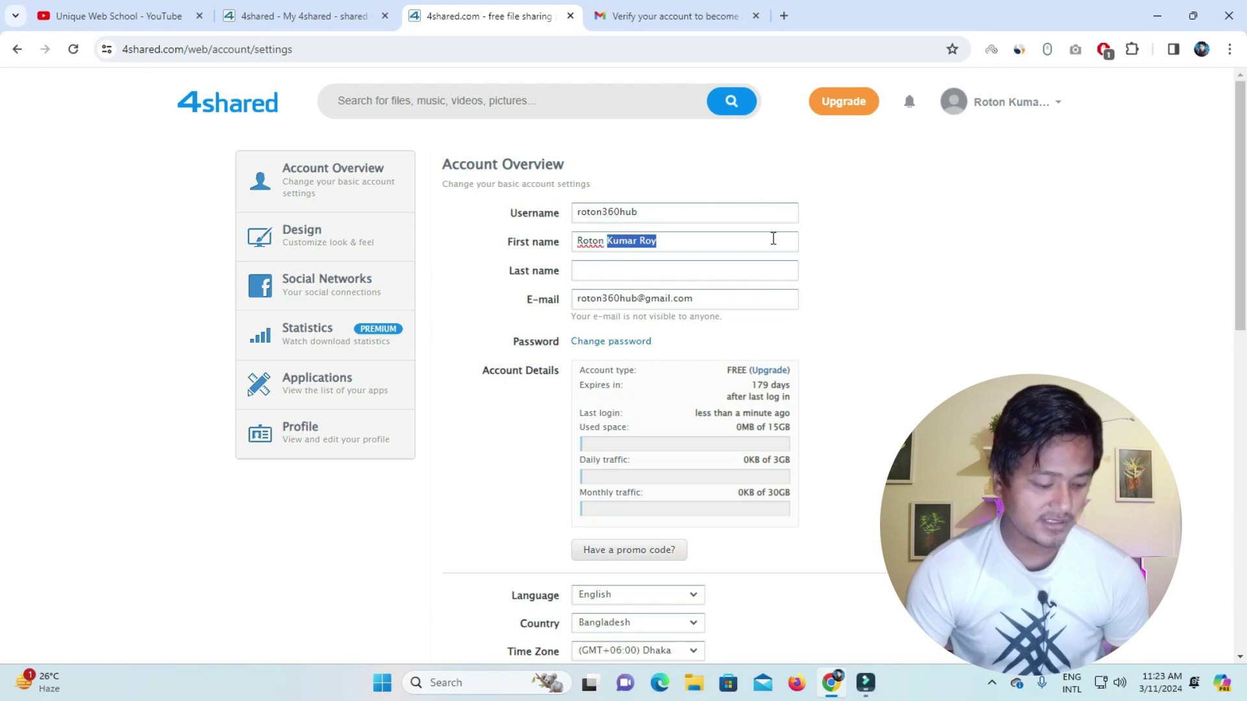
{"action": "left_click", "coordinate": [691, 270]}
{"action": "key", "text": "ctrl+v"}
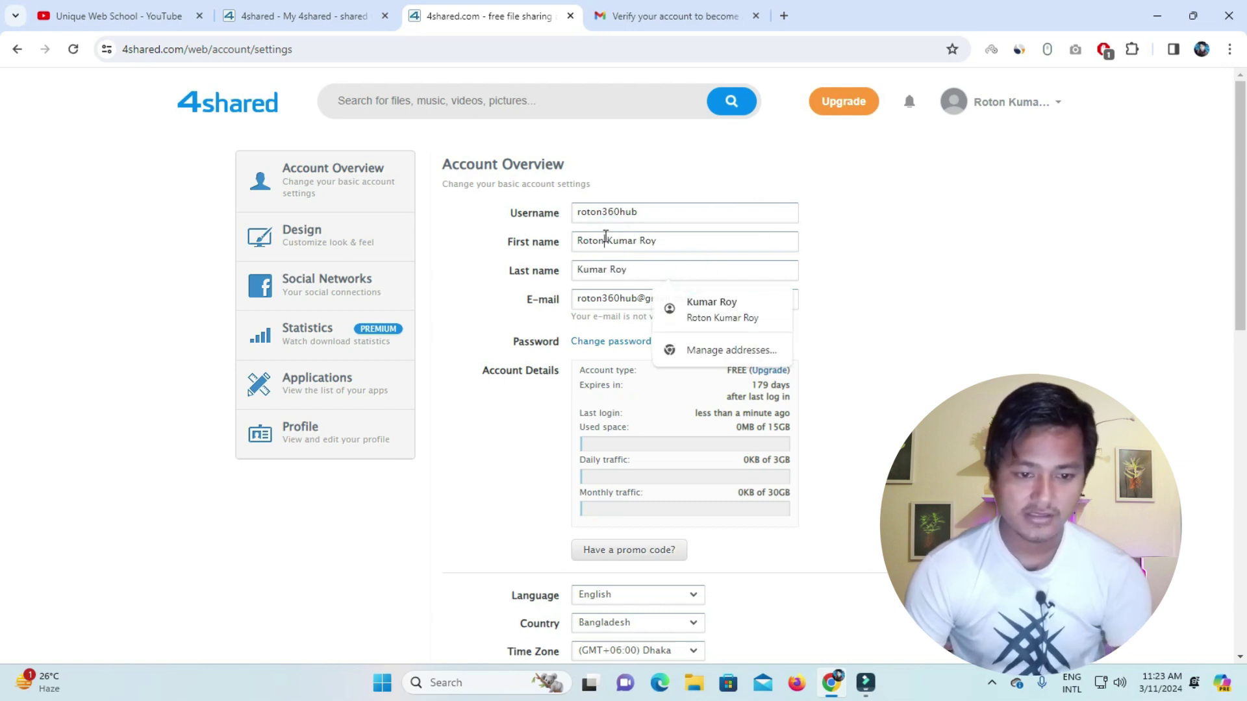
{"action": "left_click_drag", "start_coordinate": [604, 240], "coordinate": [828, 245]}
{"action": "key", "text": "BackSpace"}
{"action": "left_click", "coordinate": [901, 270]}
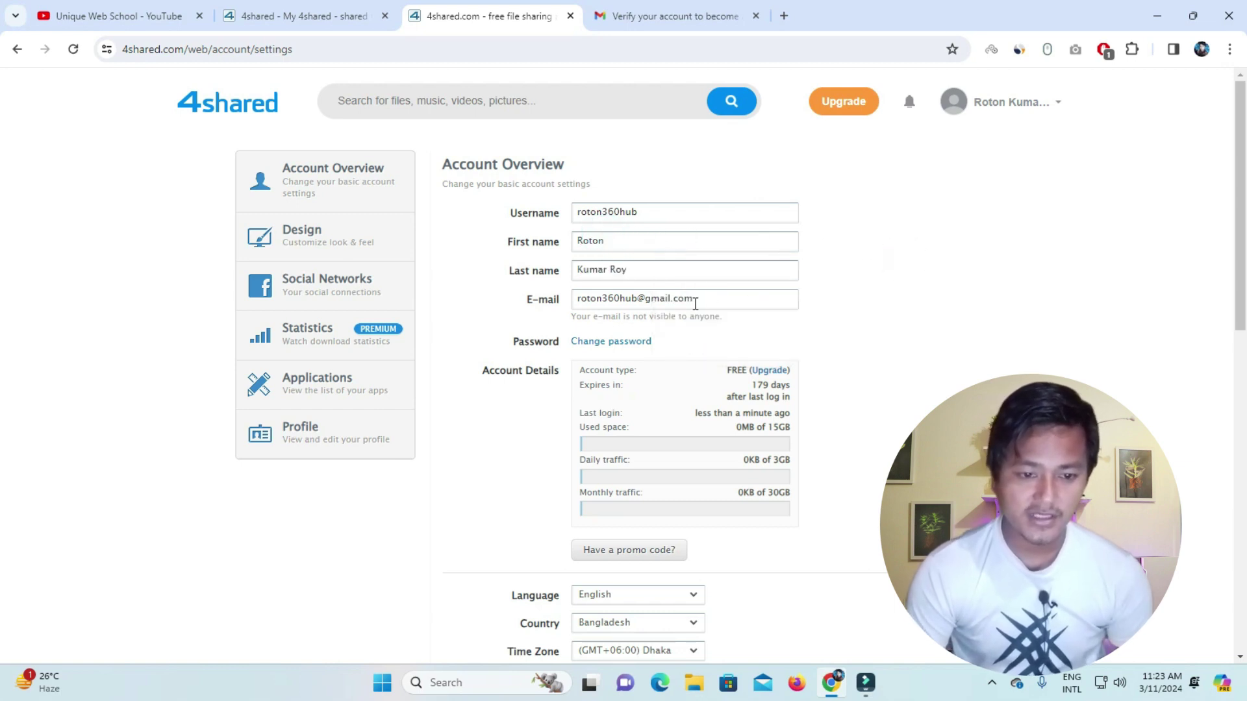
{"action": "left_click_drag", "start_coordinate": [699, 300], "coordinate": [507, 286]}
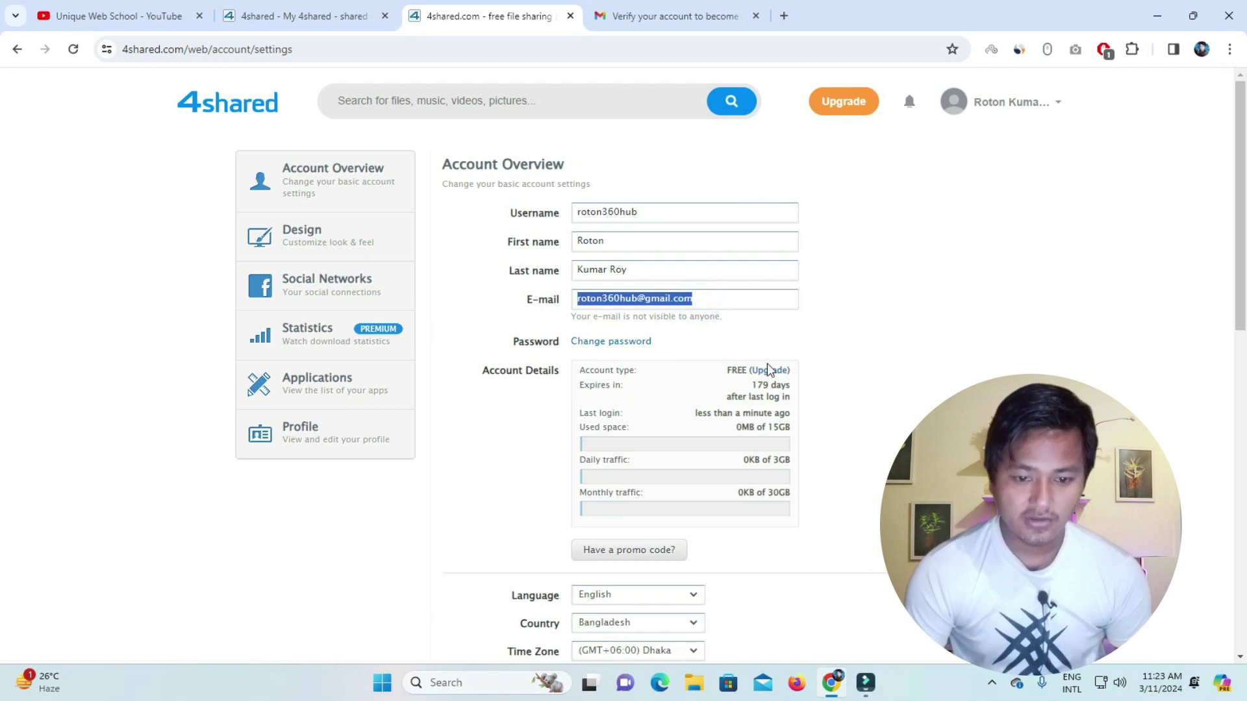
Step: Enable showing public files in search and save the account settings
{"action": "scroll", "coordinate": [704, 418], "scroll_direction": "down", "scroll_amount": 2}
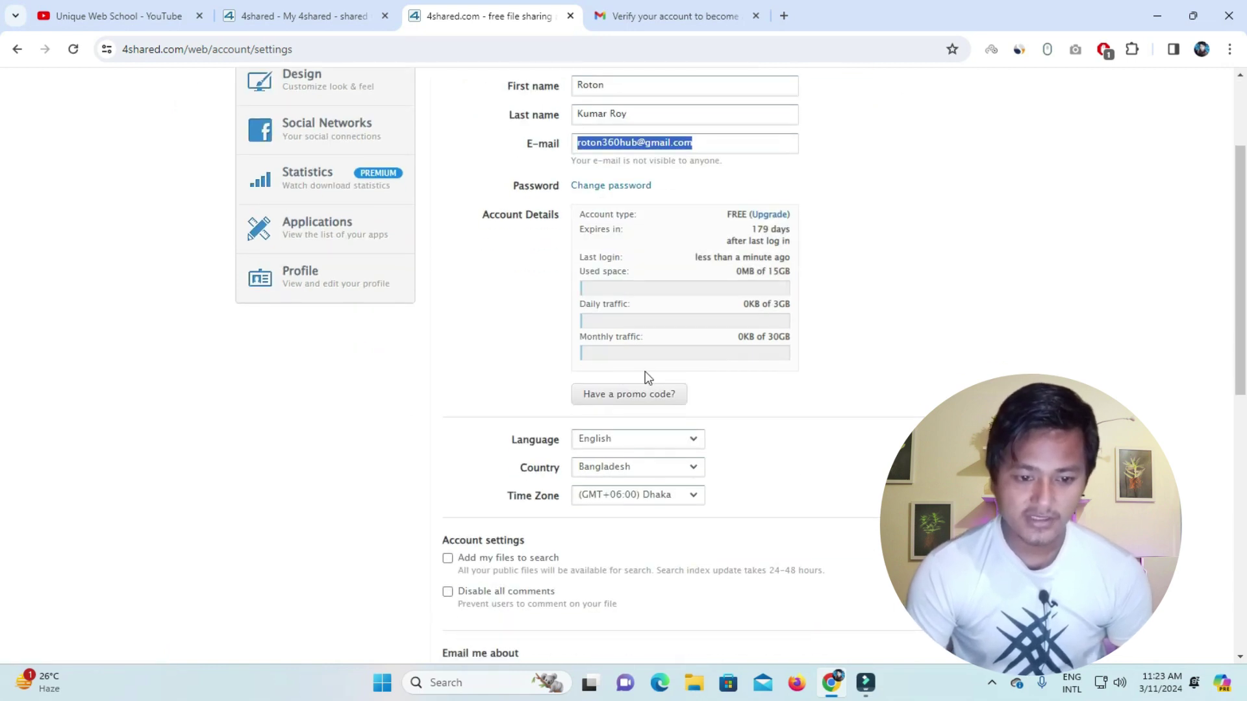
{"action": "scroll", "coordinate": [795, 375], "scroll_direction": "down", "scroll_amount": 5}
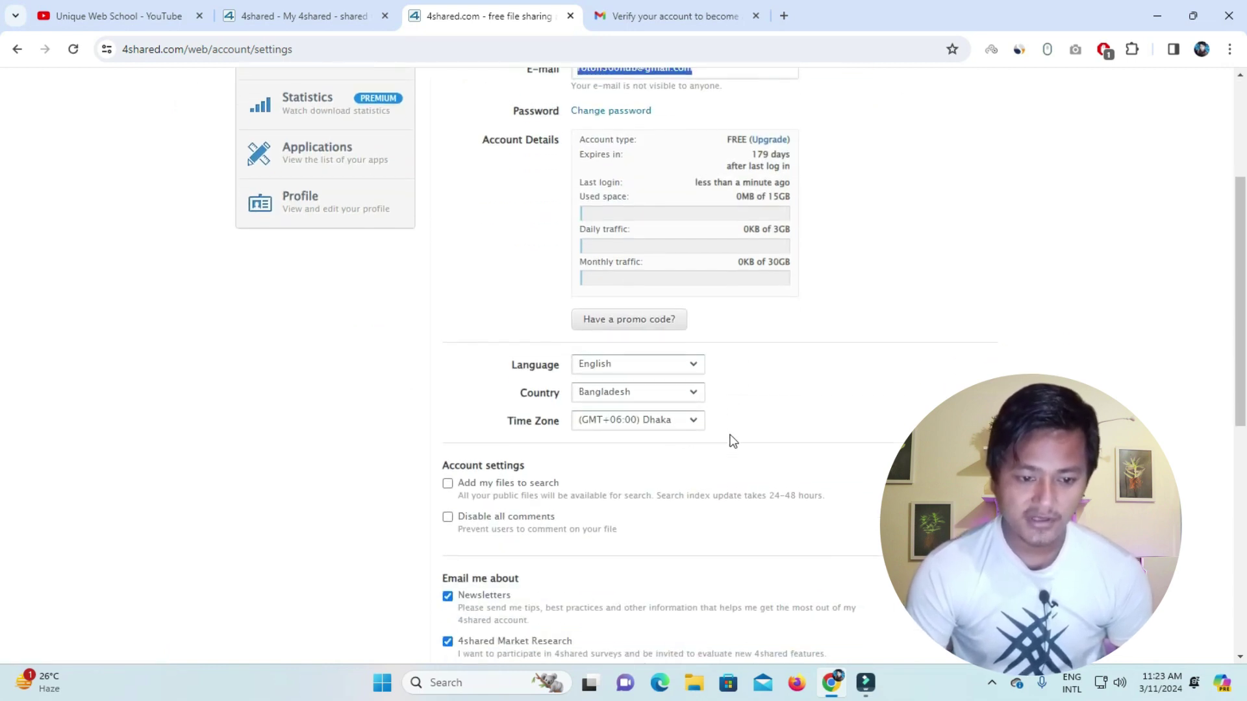
{"action": "scroll", "coordinate": [605, 375], "scroll_direction": "down", "scroll_amount": 1}
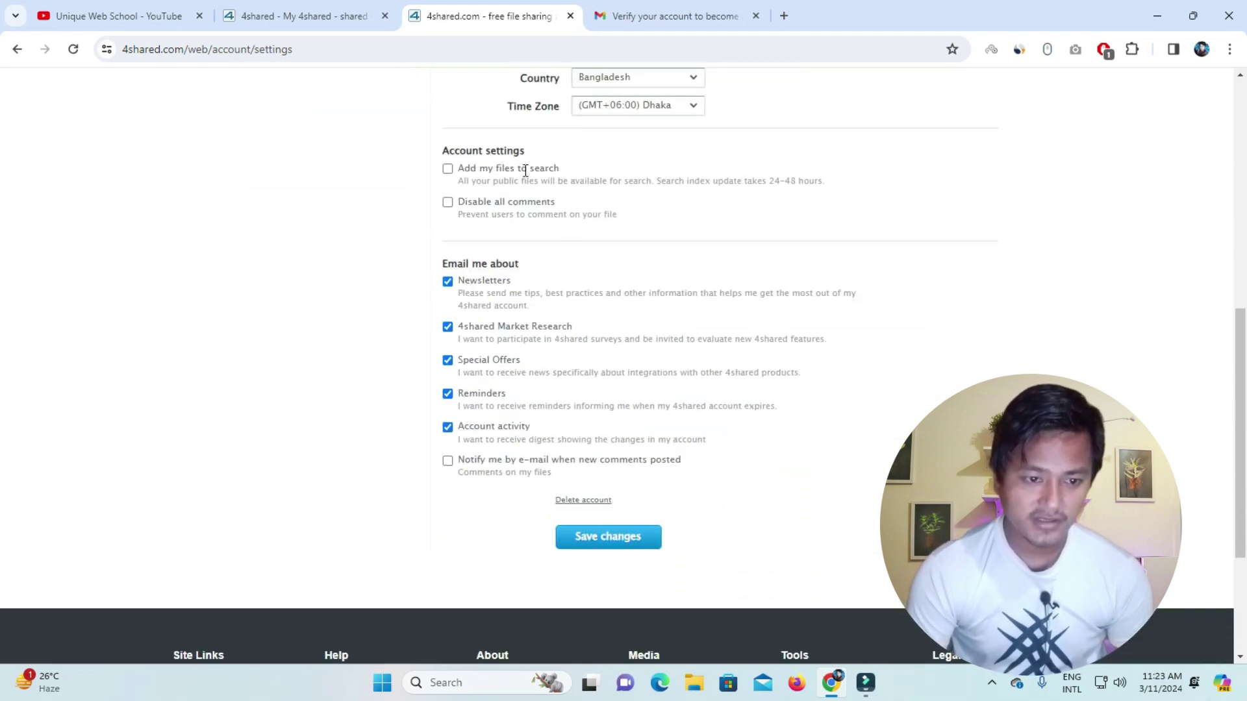
{"action": "left_click", "coordinate": [448, 170]}
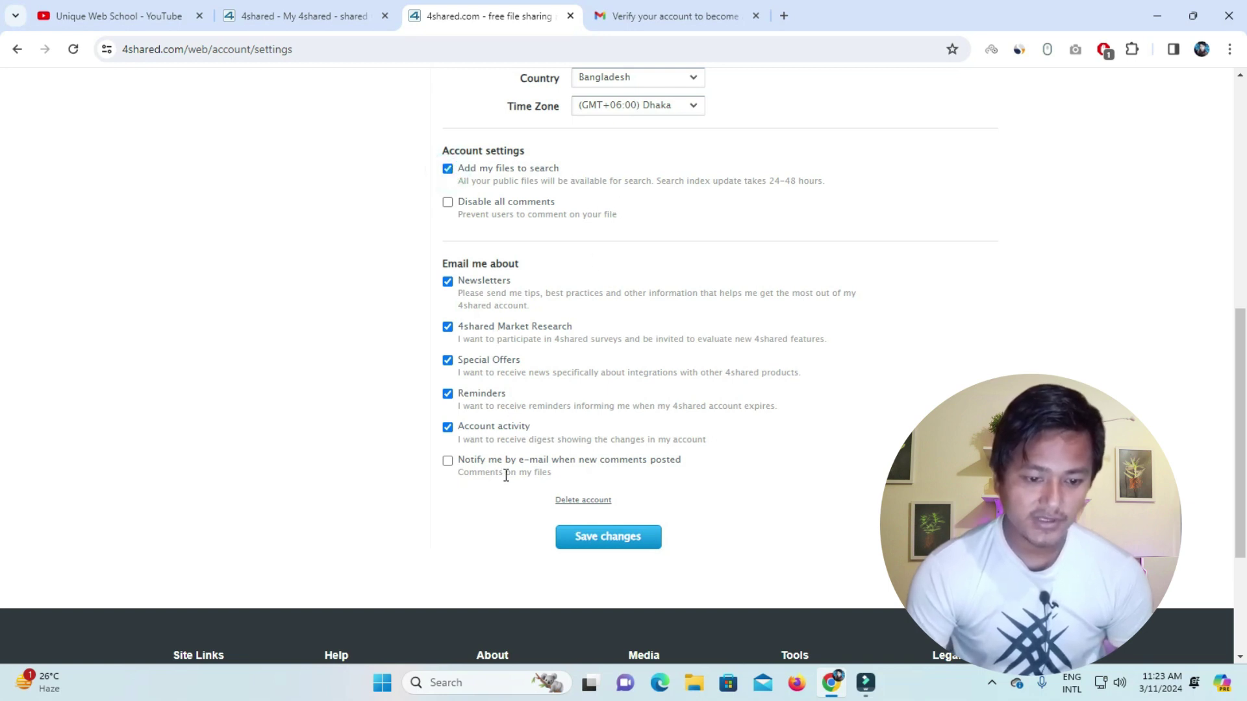
{"action": "left_click", "coordinate": [635, 537]}
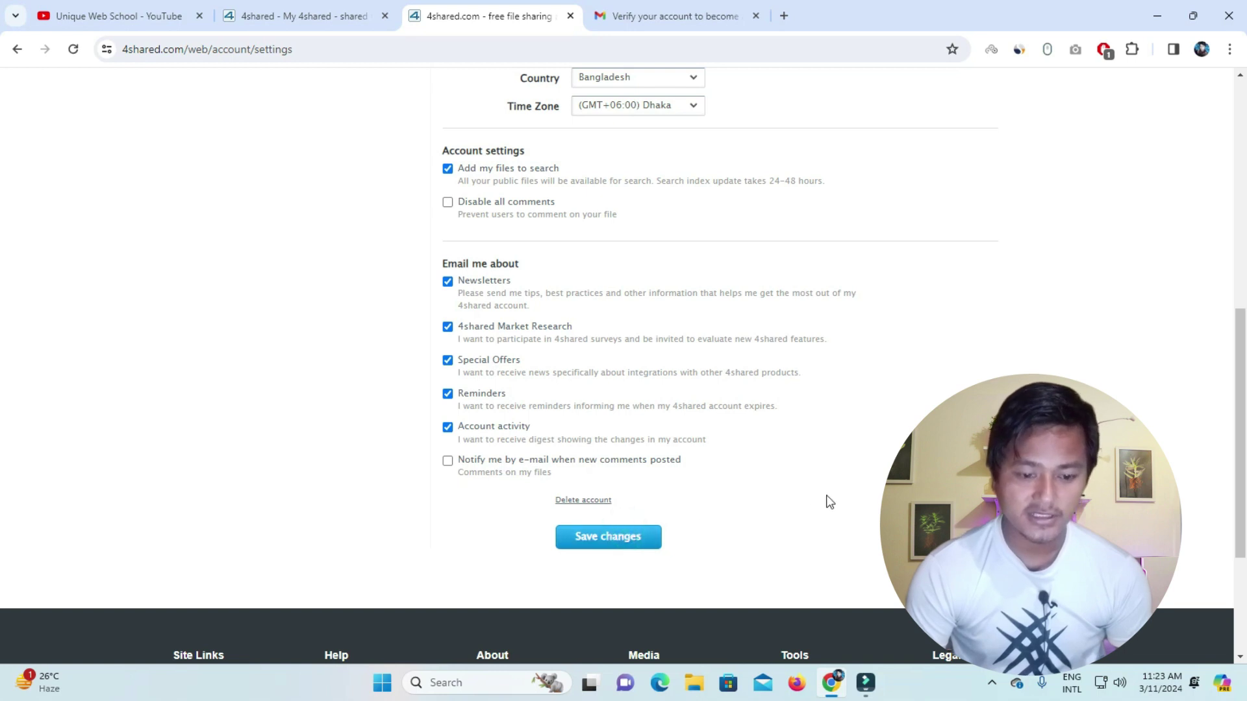
{"action": "scroll", "coordinate": [682, 257], "scroll_direction": "down", "scroll_amount": 3}
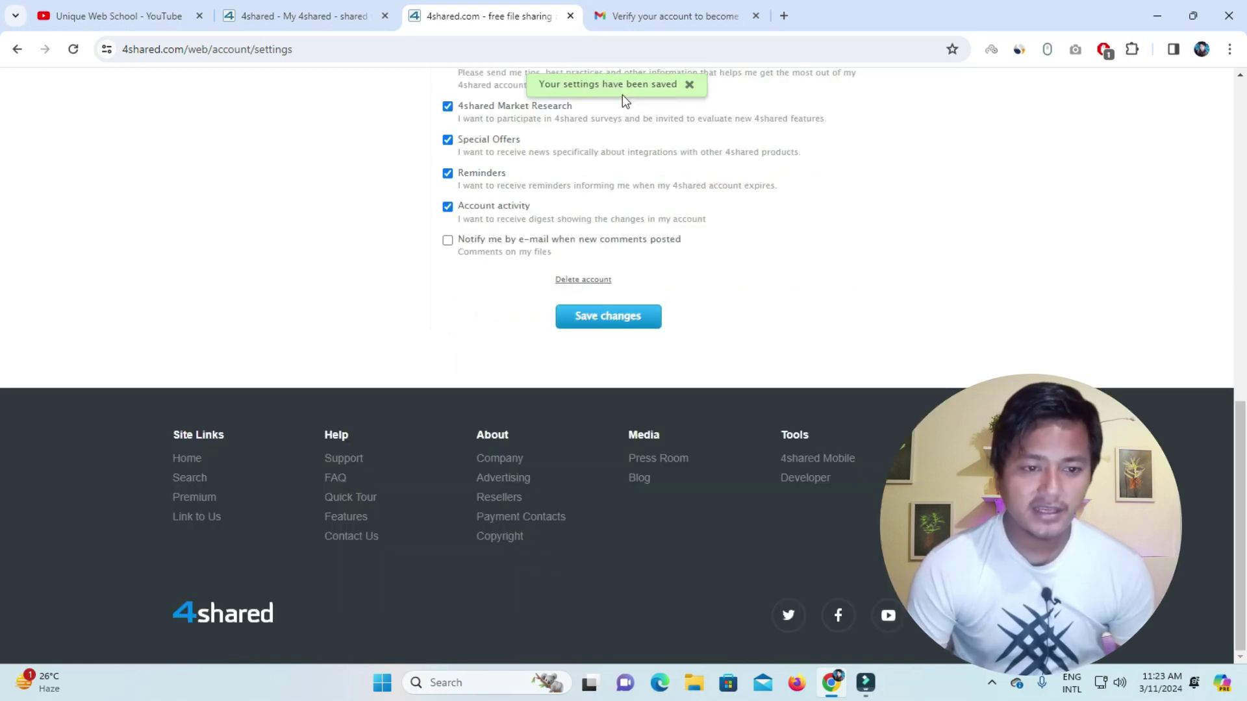
{"action": "left_click_drag", "start_coordinate": [551, 86], "coordinate": [618, 86]}
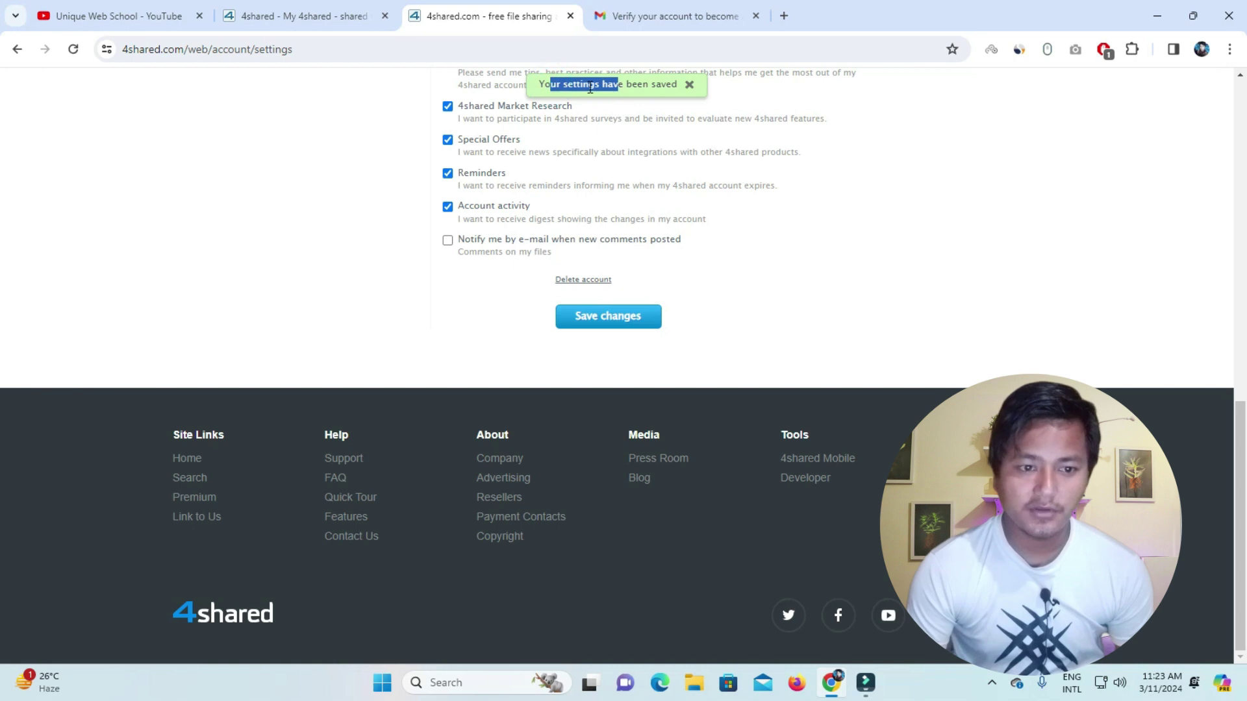
{"action": "scroll", "coordinate": [765, 234], "scroll_direction": "up", "scroll_amount": 12}
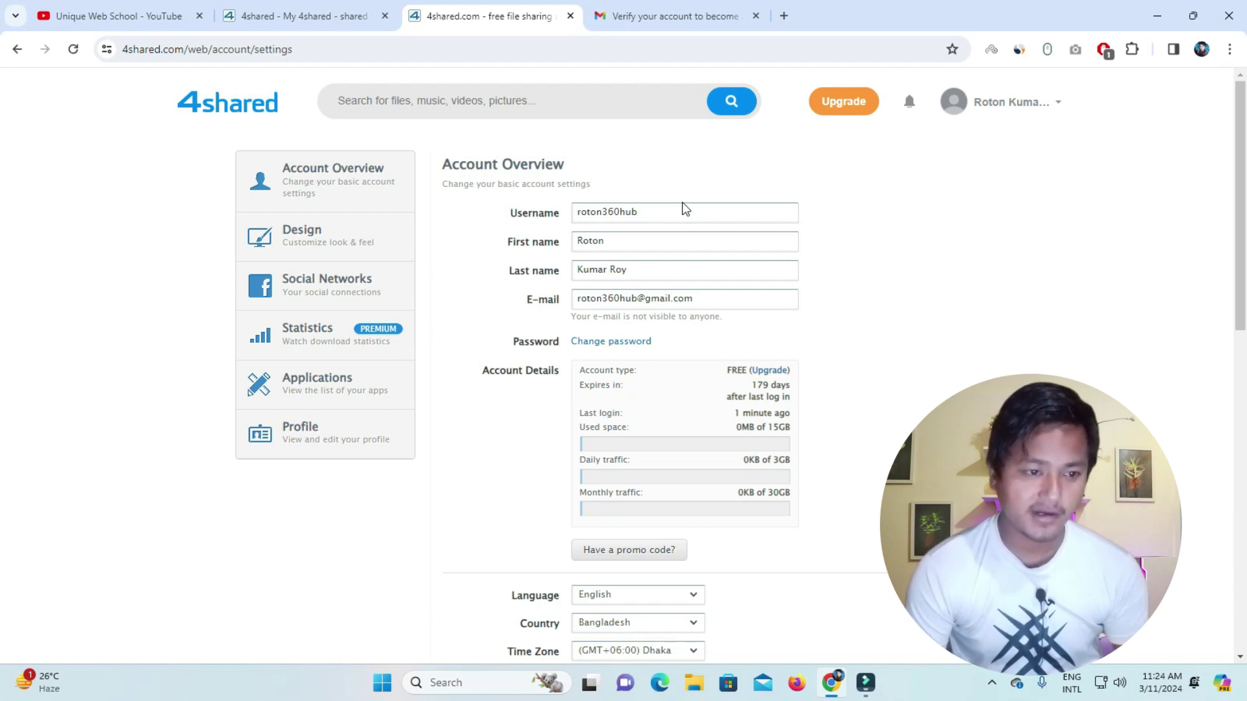
Step: Browse the Design, Social Networks and Applications settings, then open Profile Page settings
{"action": "left_click", "coordinate": [364, 236]}
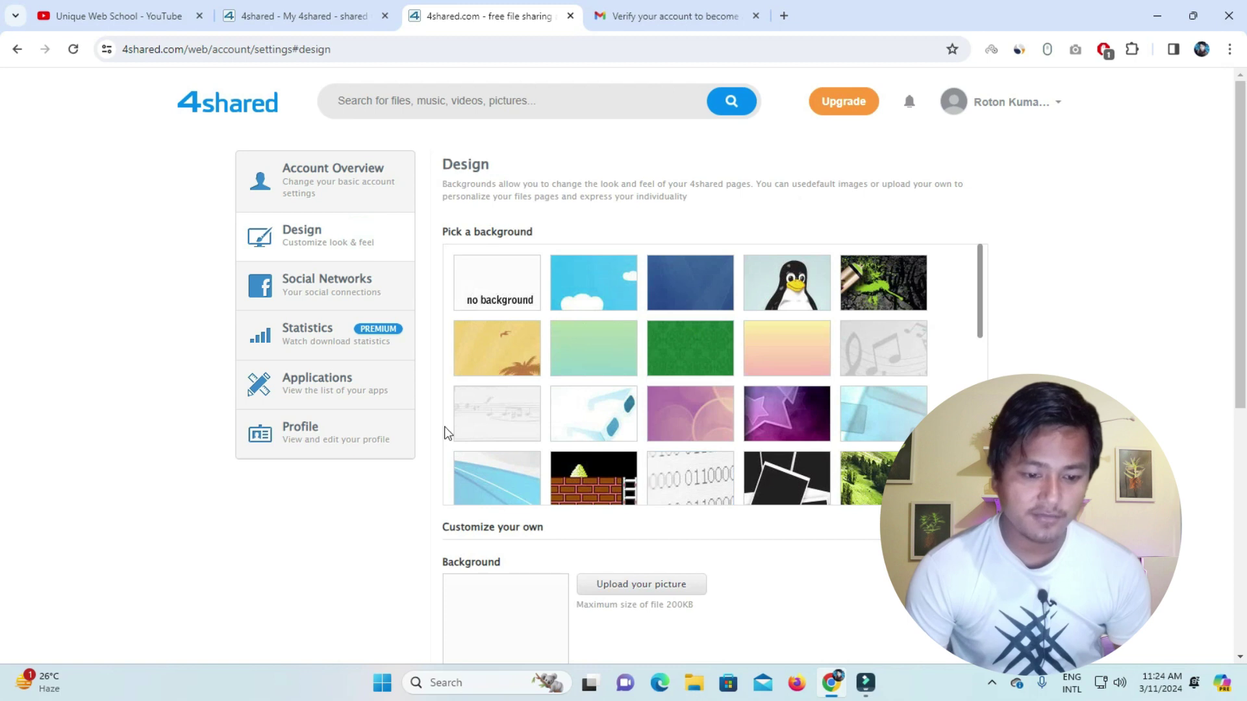
{"action": "left_click", "coordinate": [333, 301]}
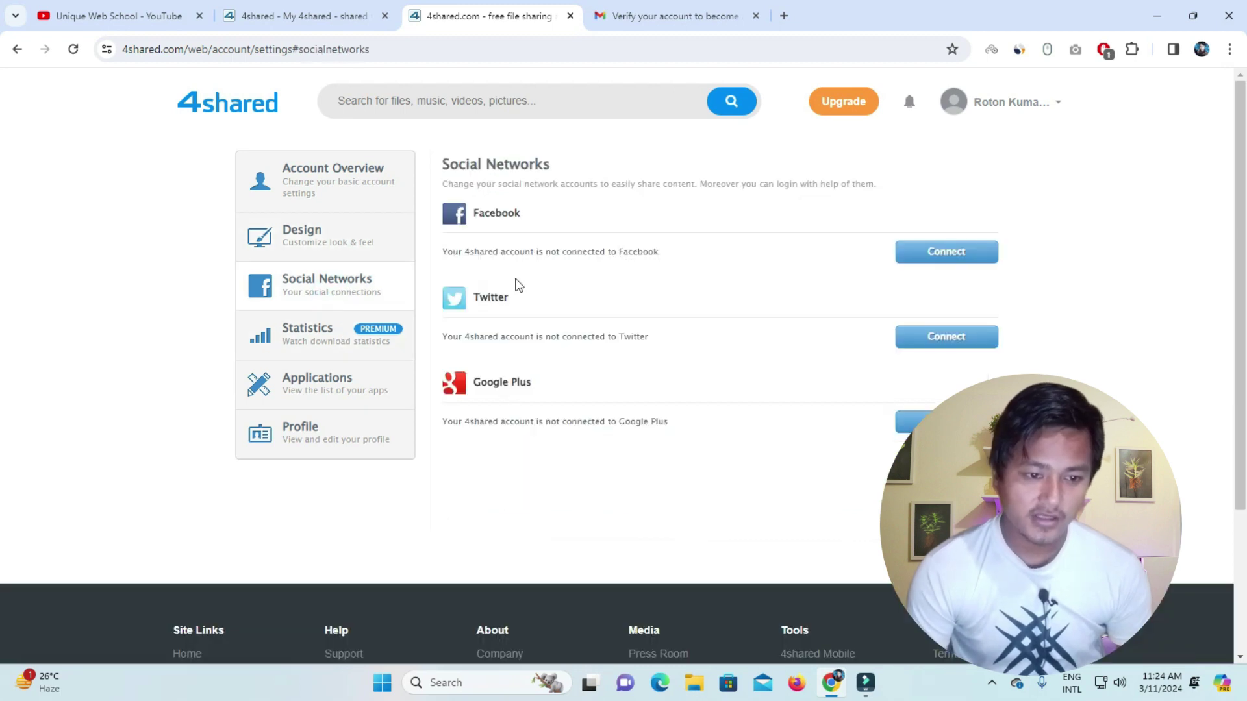
{"action": "left_click_drag", "start_coordinate": [482, 213], "coordinate": [509, 214]}
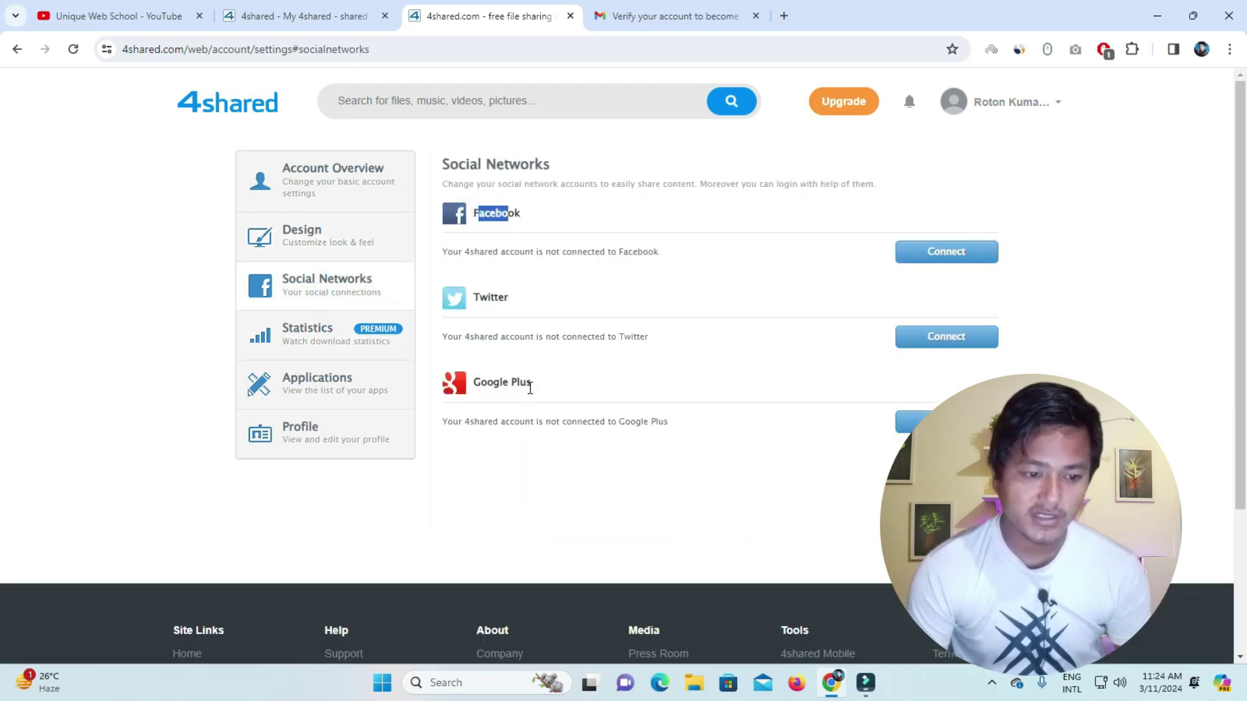
{"action": "left_click", "coordinate": [320, 378]}
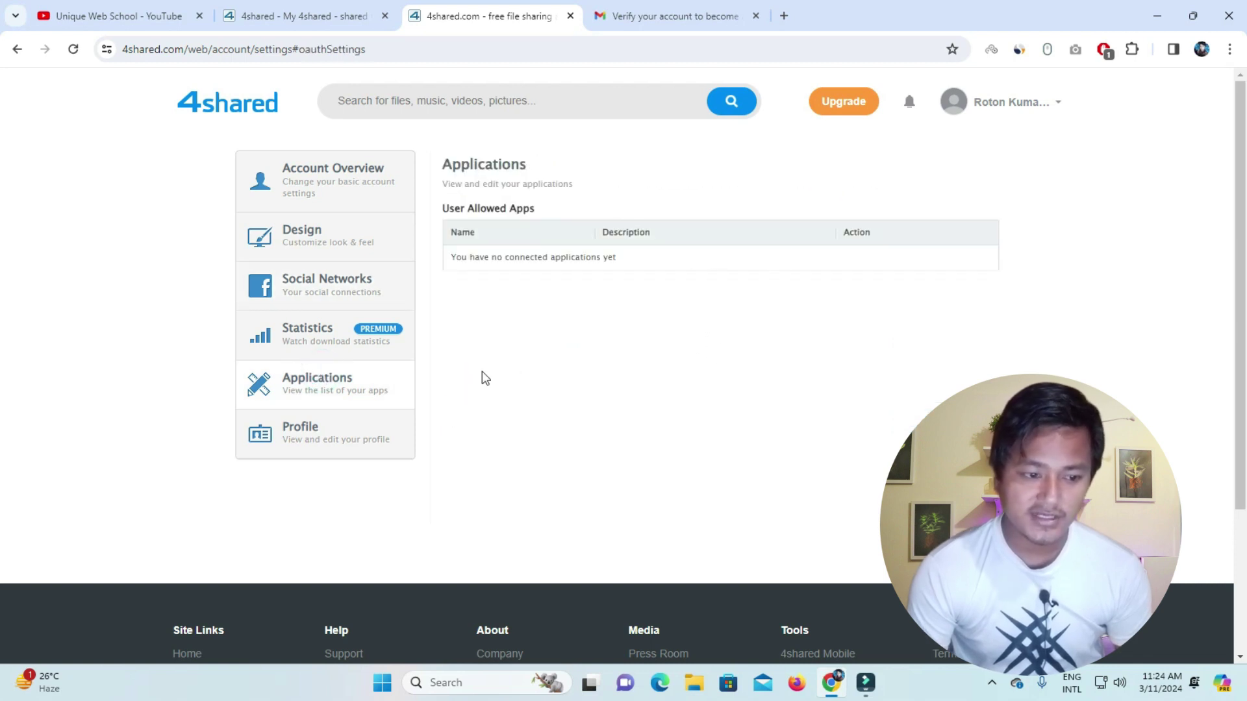
{"action": "left_click", "coordinate": [332, 447]}
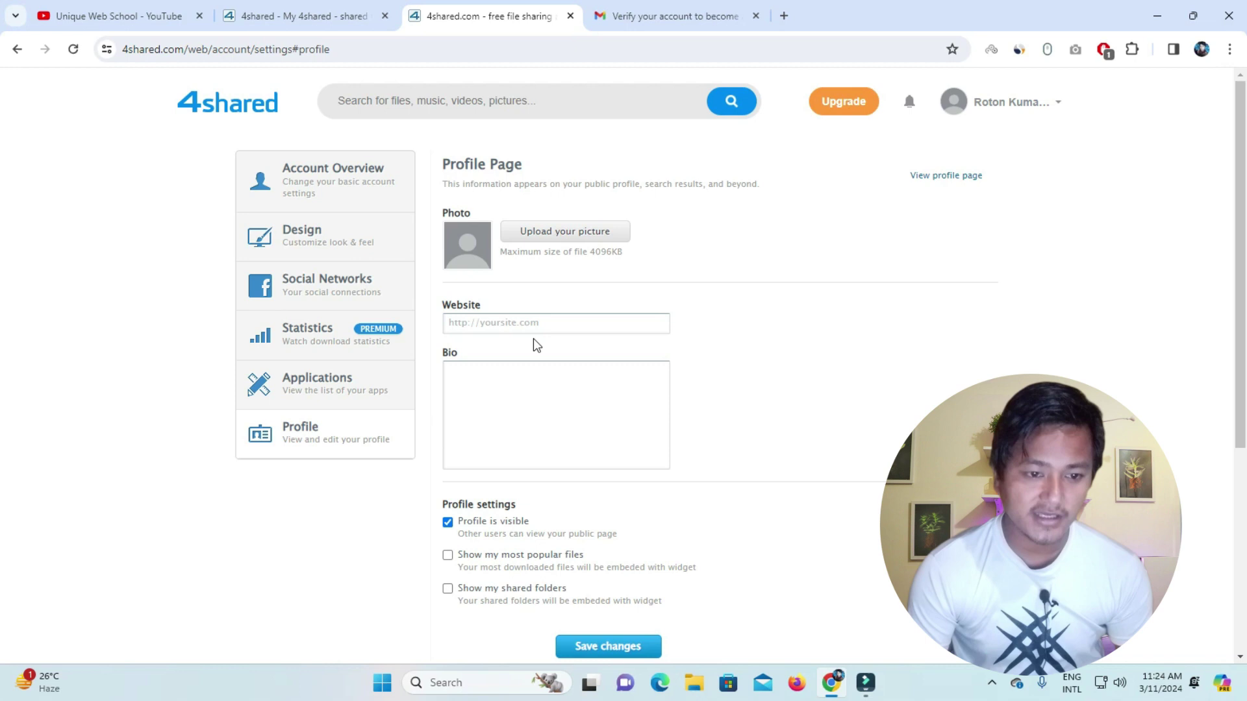
{"action": "left_click", "coordinate": [547, 234]}
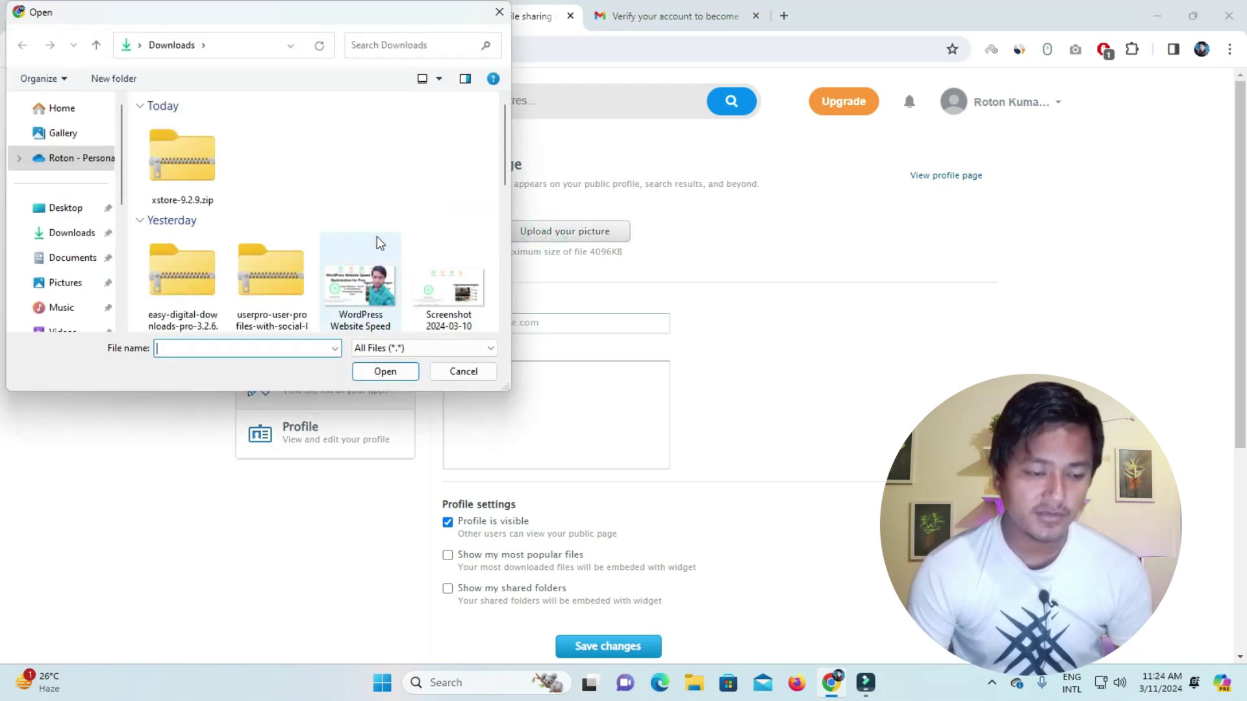
{"action": "scroll", "coordinate": [378, 238], "scroll_direction": "down", "scroll_amount": 5}
{"action": "scroll", "coordinate": [428, 214], "scroll_direction": "down", "scroll_amount": 5}
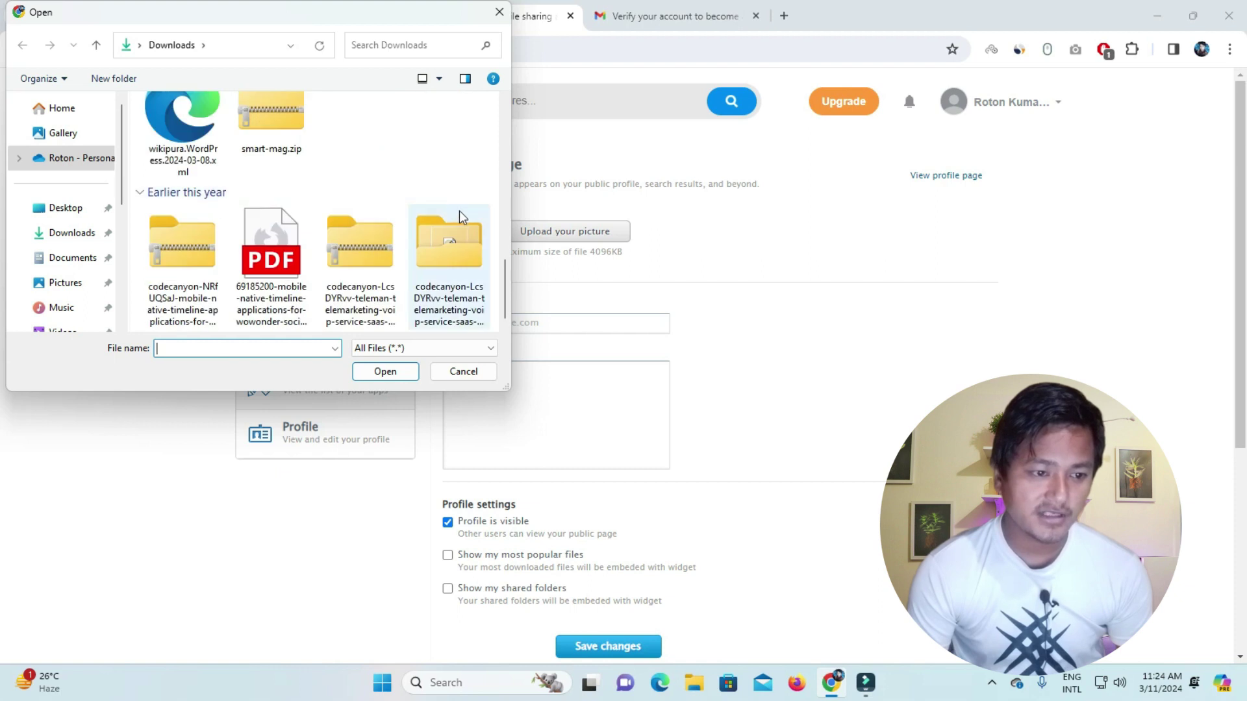
{"action": "scroll", "coordinate": [459, 211], "scroll_direction": "up", "scroll_amount": 5}
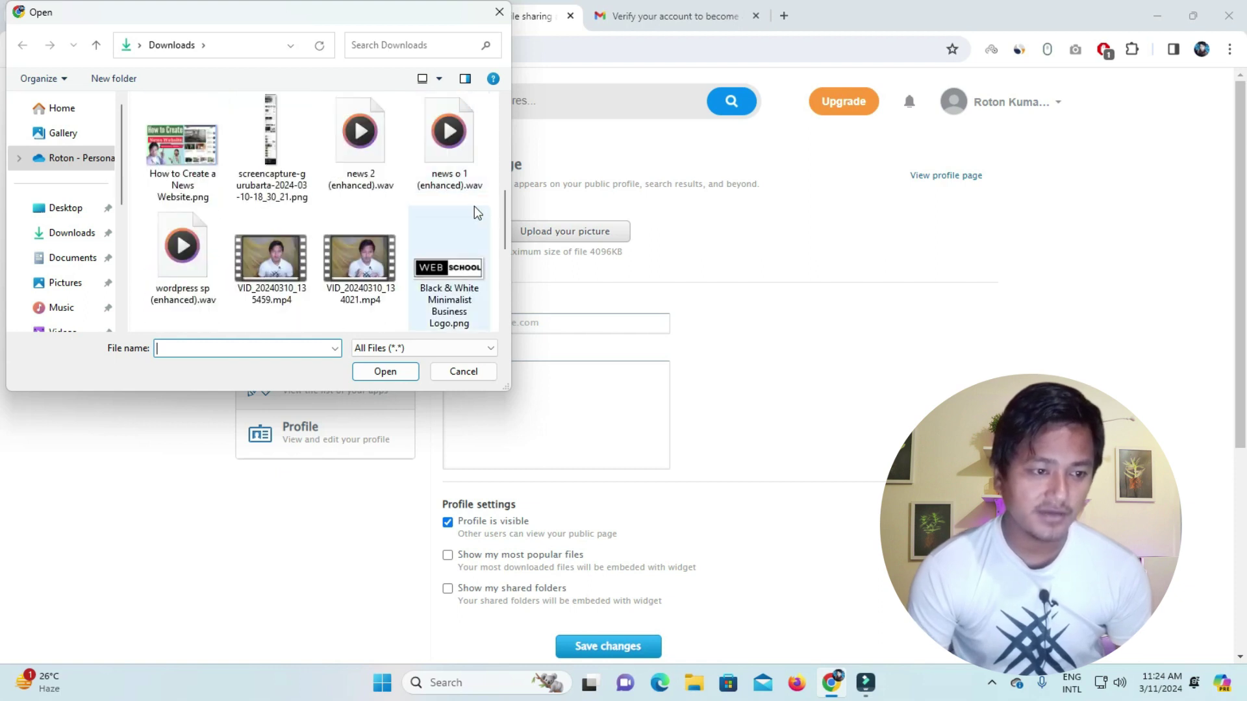
{"action": "scroll", "coordinate": [478, 212], "scroll_direction": "up", "scroll_amount": 1}
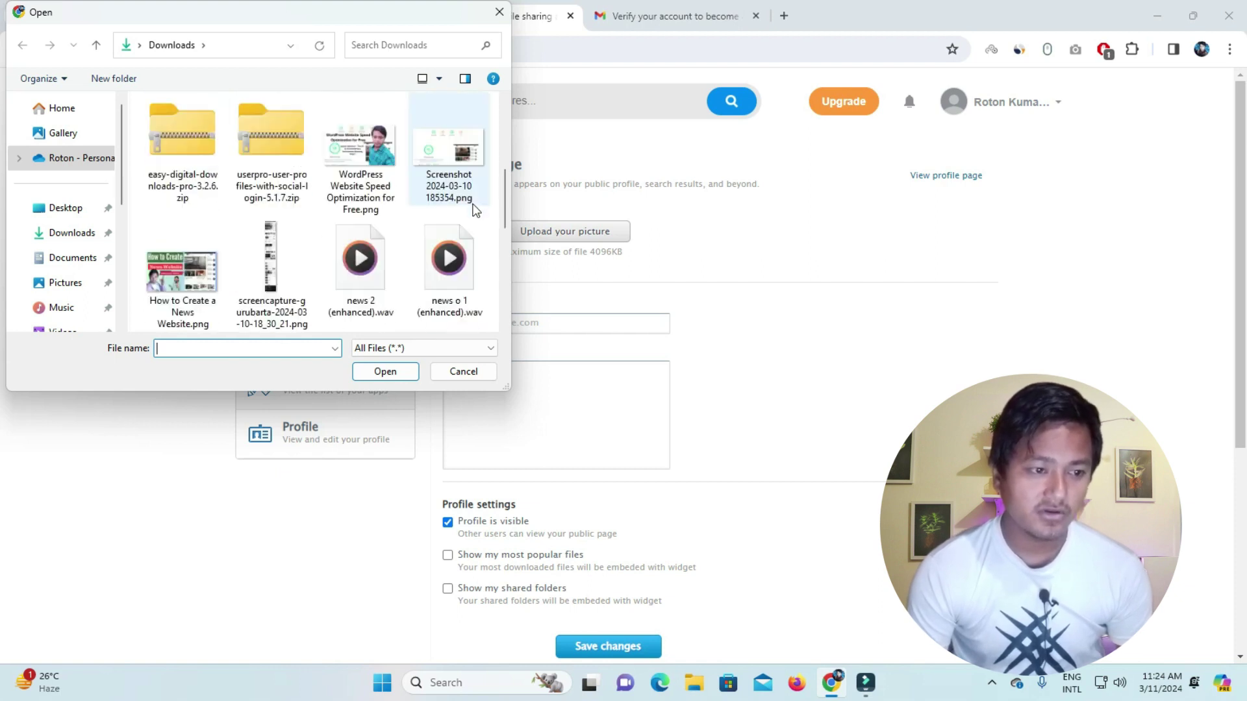
{"action": "left_click", "coordinate": [499, 12]}
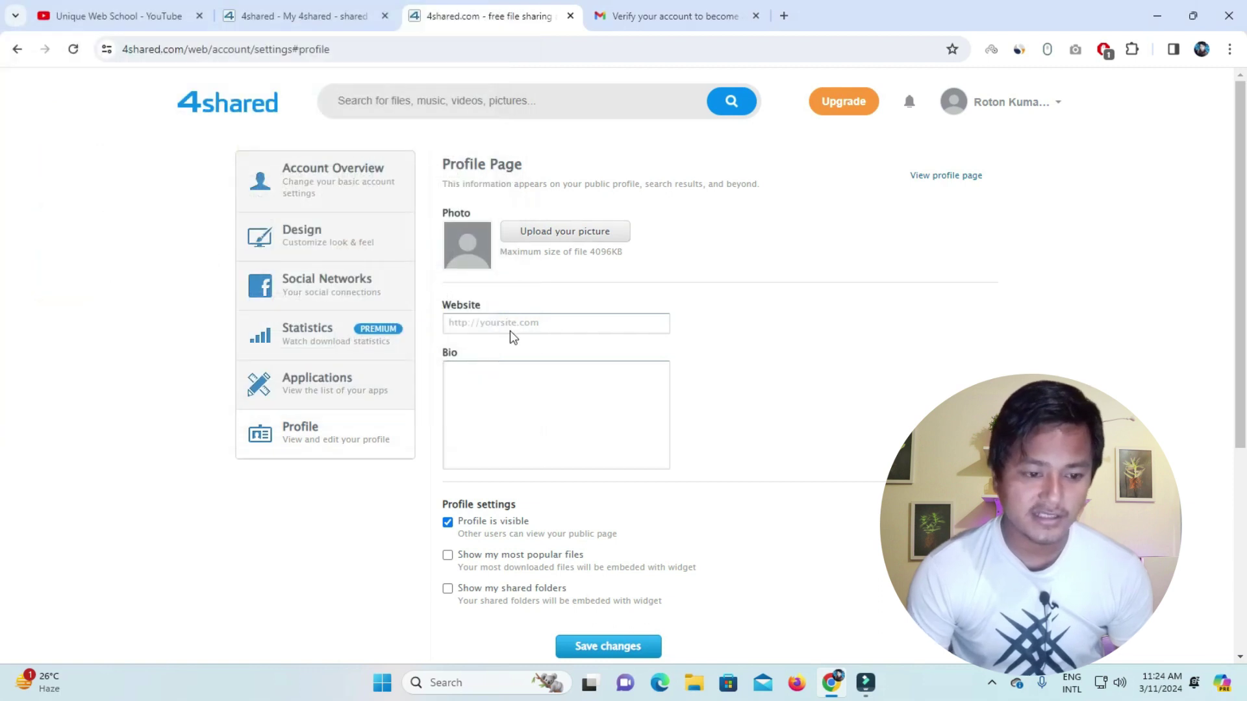
{"action": "left_click", "coordinate": [504, 324]}
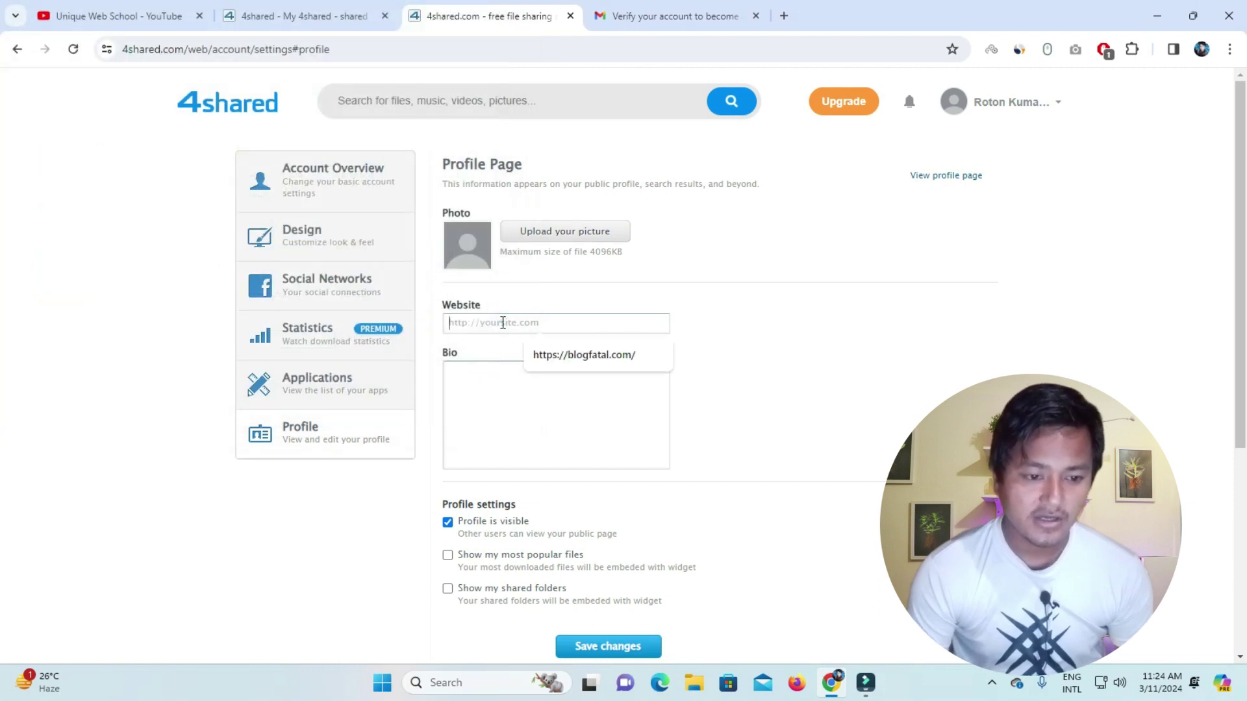
{"action": "left_click", "coordinate": [590, 356]}
{"action": "triple_click", "coordinate": [569, 322]}
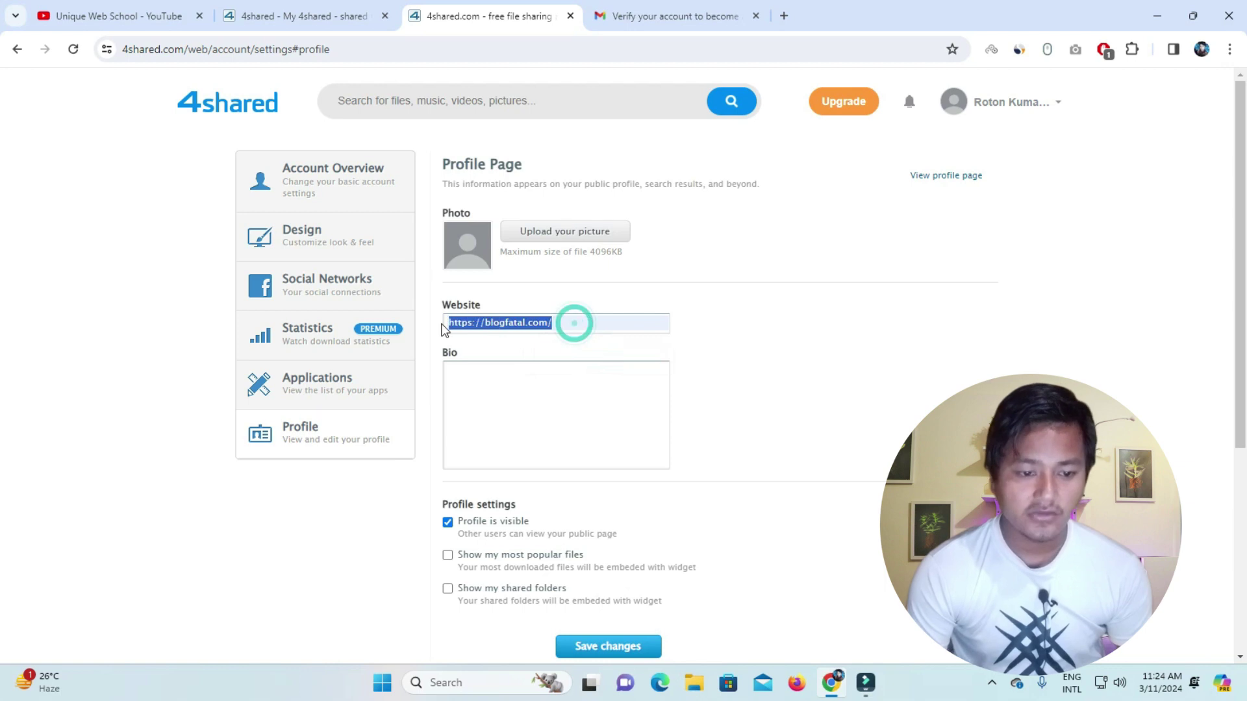
{"action": "triple_click", "coordinate": [570, 324]}
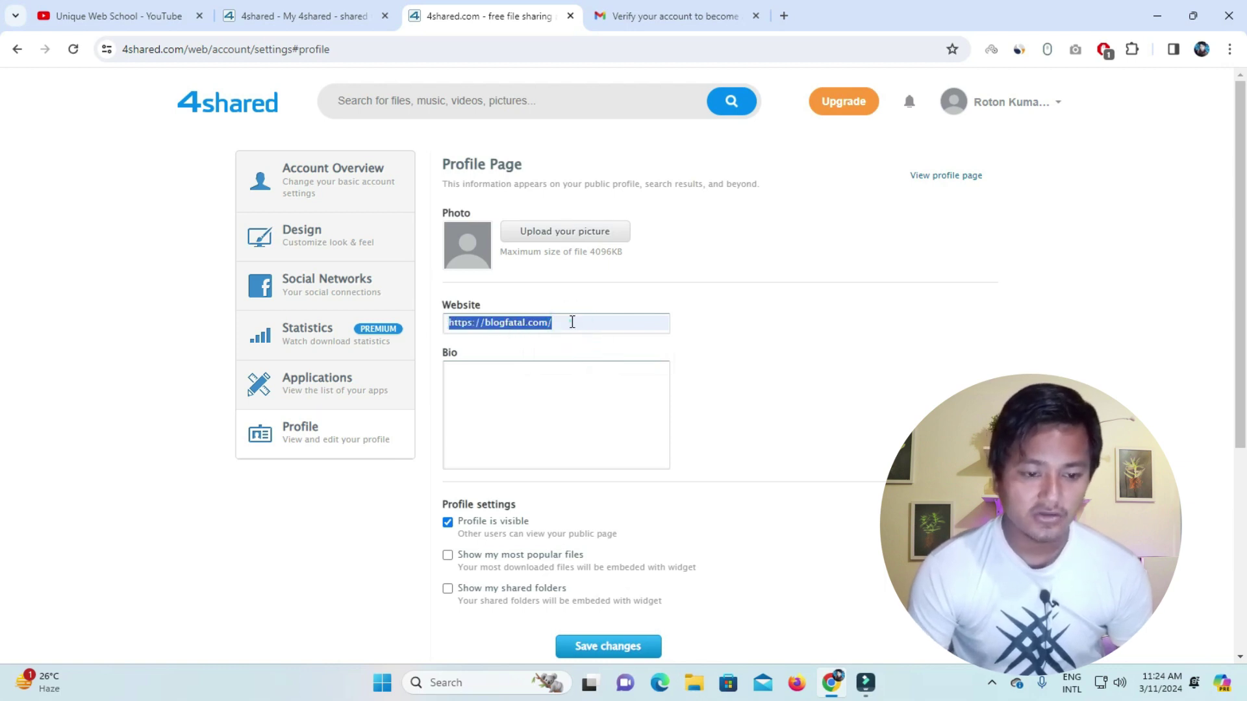
{"action": "left_click", "coordinate": [571, 322]}
{"action": "left_click_drag", "start_coordinate": [571, 322], "coordinate": [448, 327]}
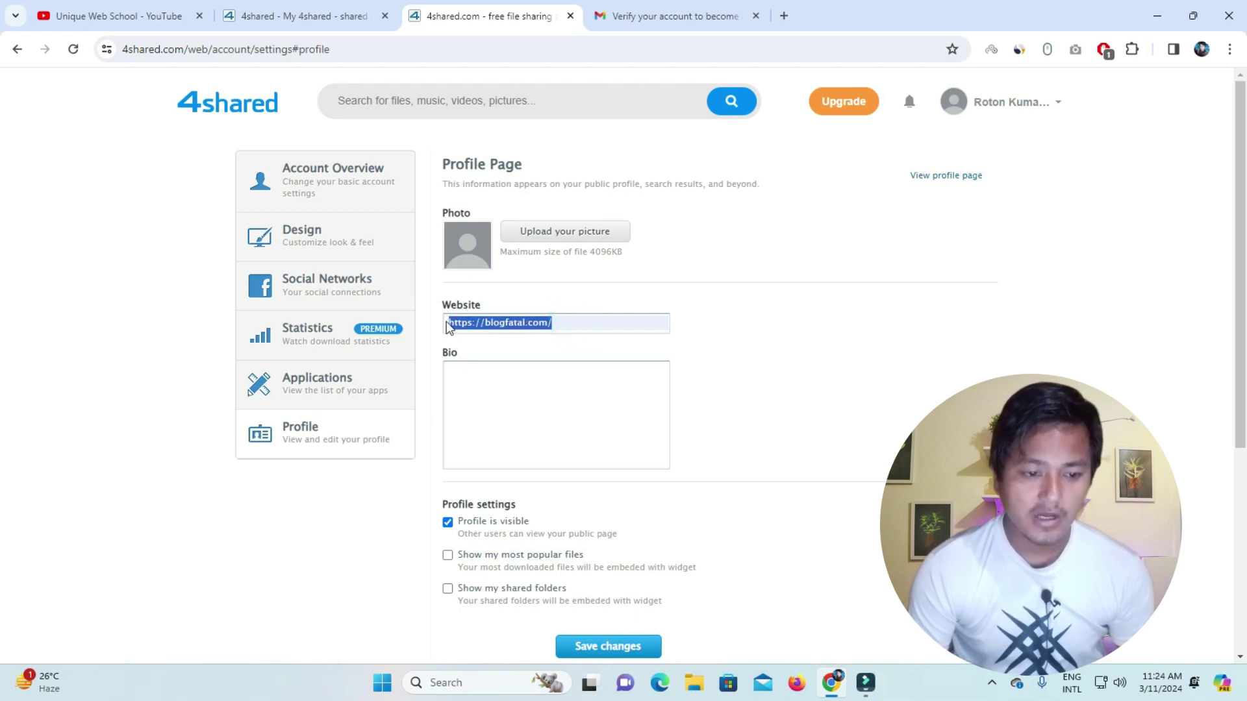
{"action": "left_click", "coordinate": [555, 322]}
{"action": "left_click_drag", "start_coordinate": [557, 322], "coordinate": [456, 323]}
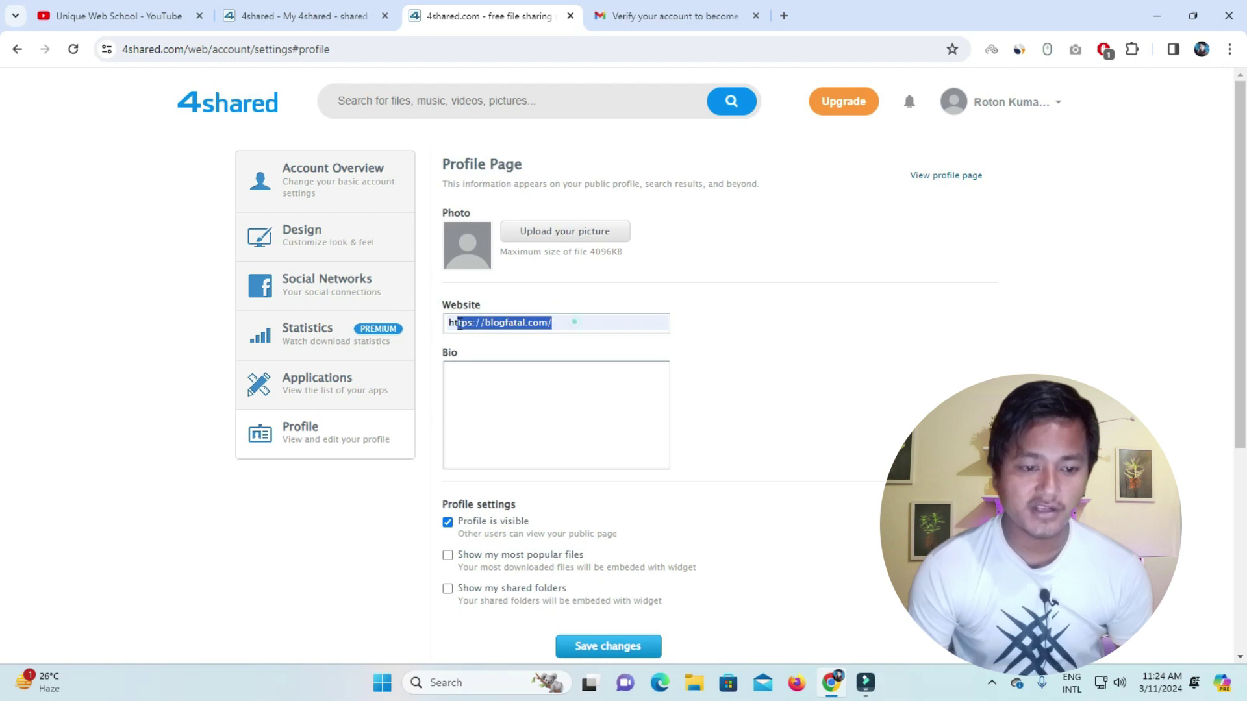
{"action": "left_click", "coordinate": [458, 322]}
{"action": "left_click", "coordinate": [478, 371]}
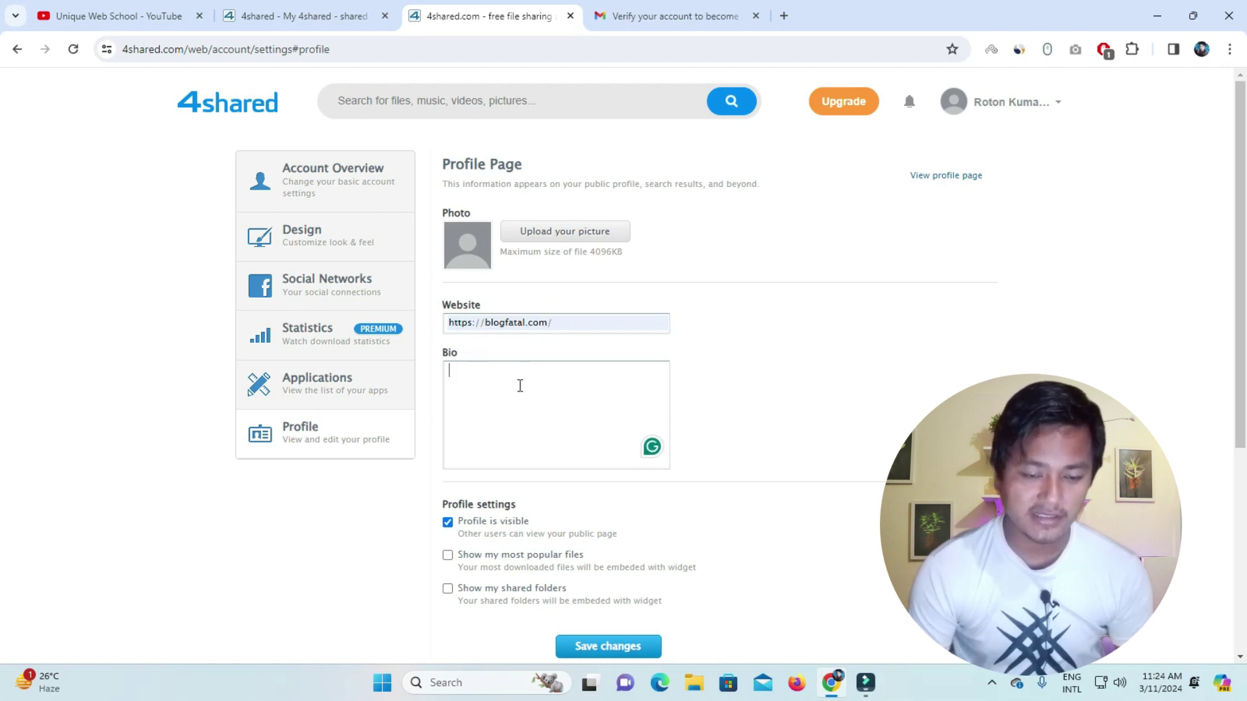
Step: Load chat4now.com in a new browser tab next to the 4shared profile settings
{"action": "left_click", "coordinate": [790, 14]}
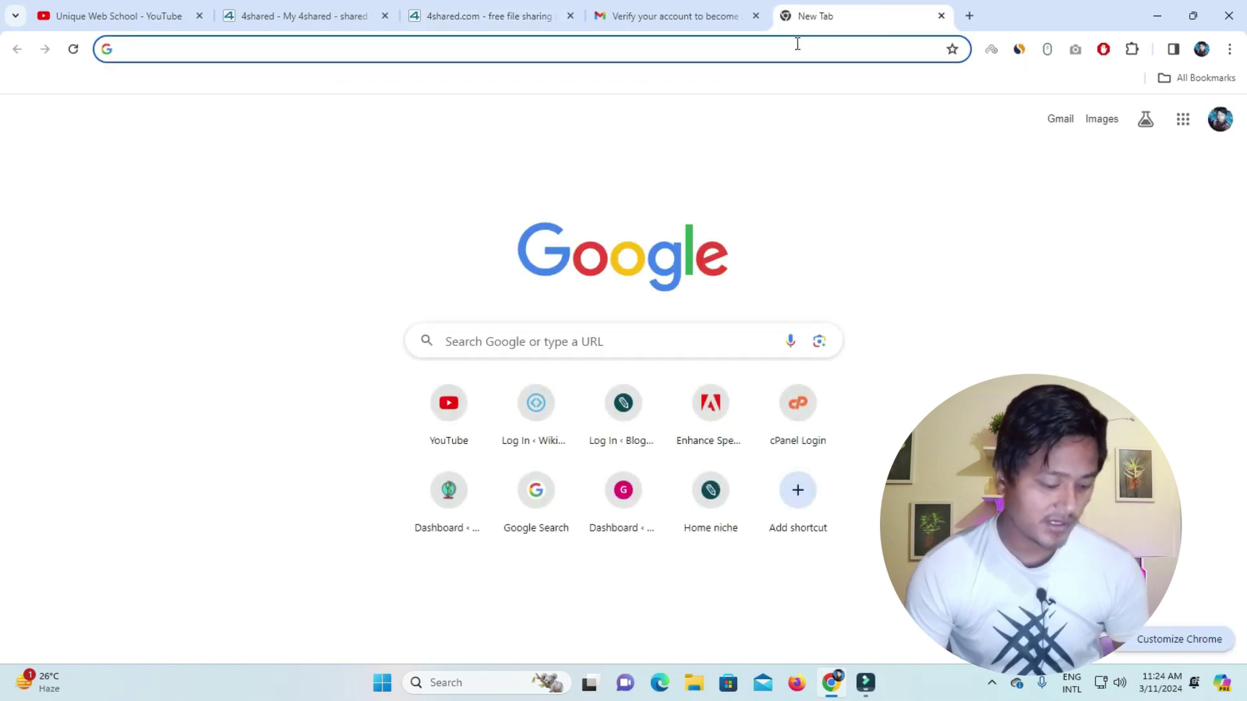
{"action": "type", "text": "chat4now.com"}
{"action": "key", "text": "Return"}
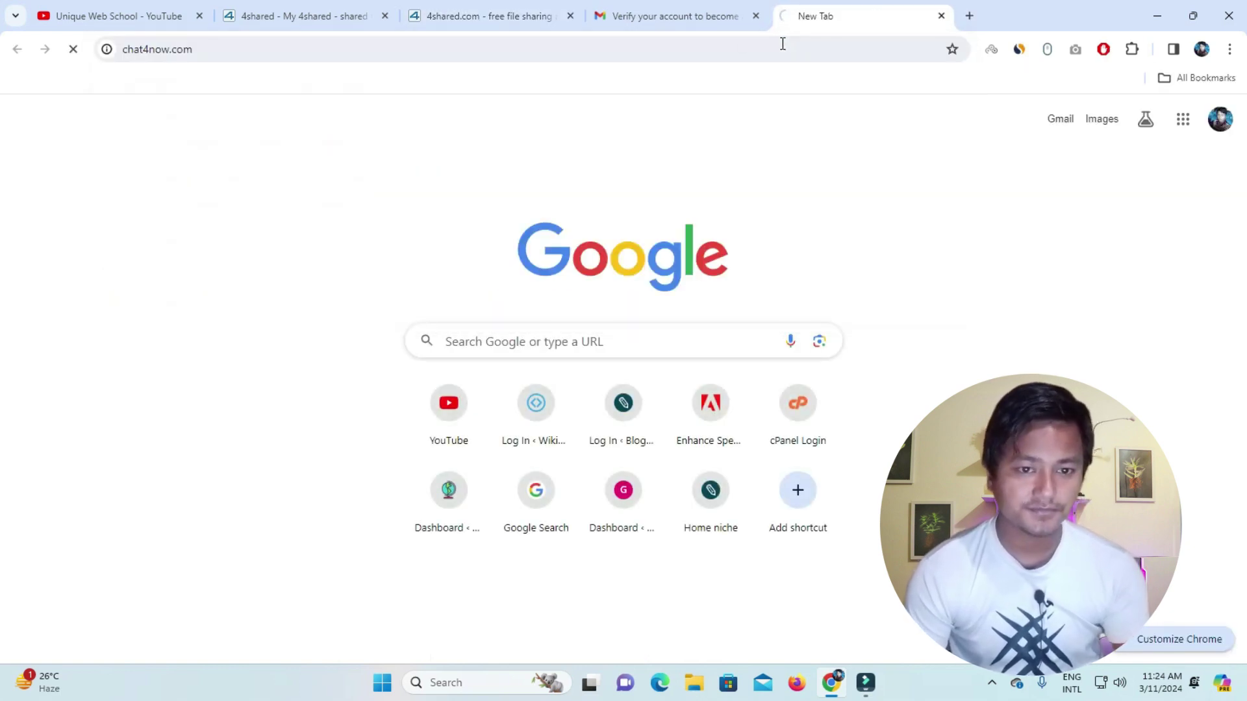
{"action": "left_click", "coordinate": [455, 14]}
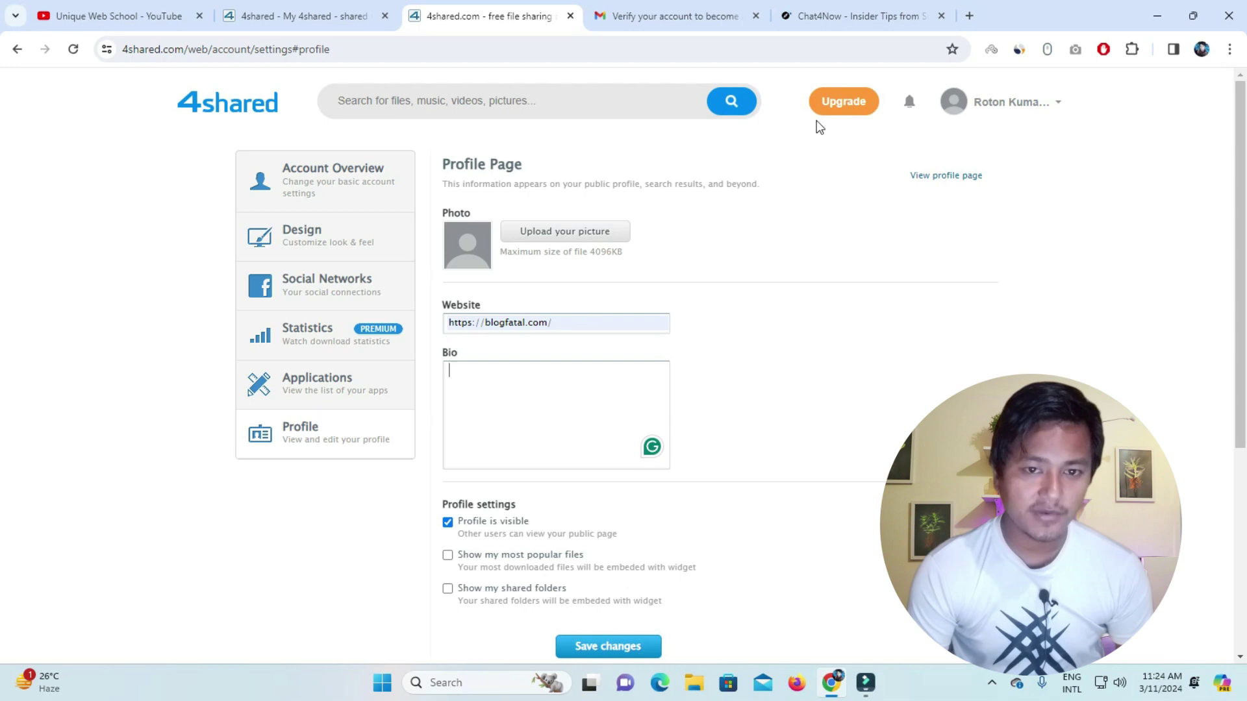
{"action": "left_click", "coordinate": [861, 16]}
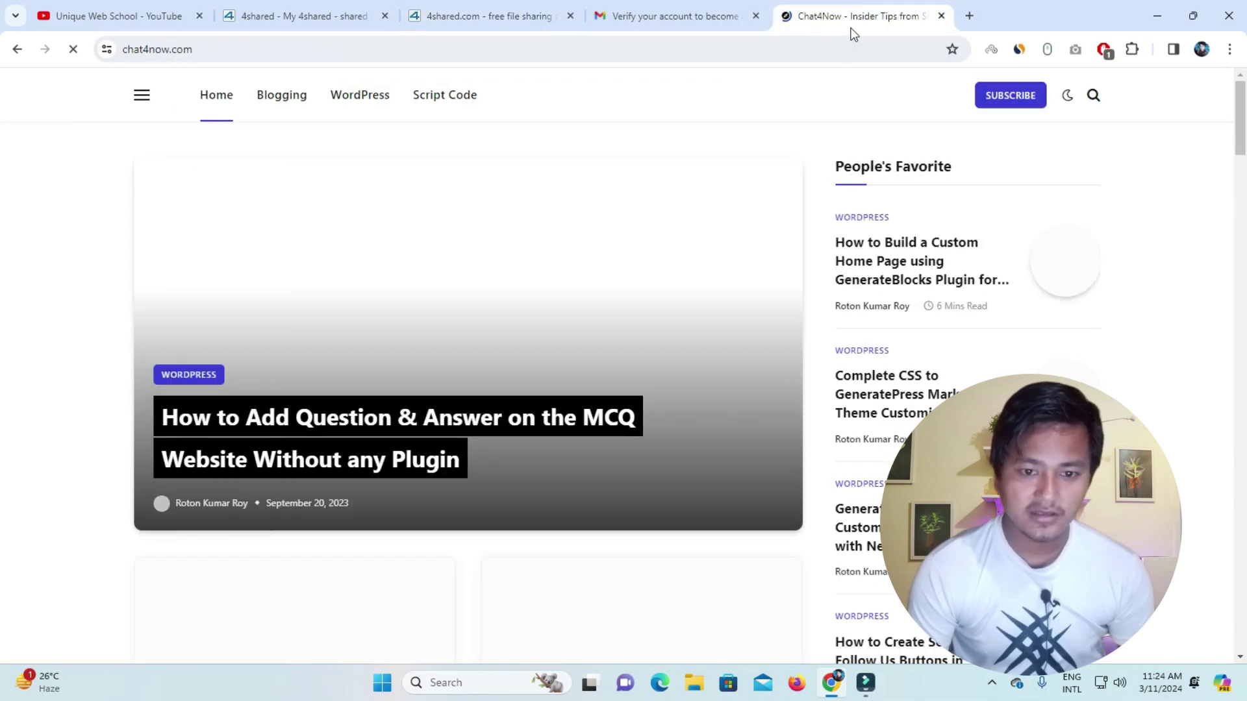
Step: Open the 'How to Build a Custom Home Page' article and scroll to the author bio
{"action": "left_click", "coordinate": [851, 289]}
{"action": "scroll", "coordinate": [3, 107], "scroll_direction": "down", "scroll_amount": 4}
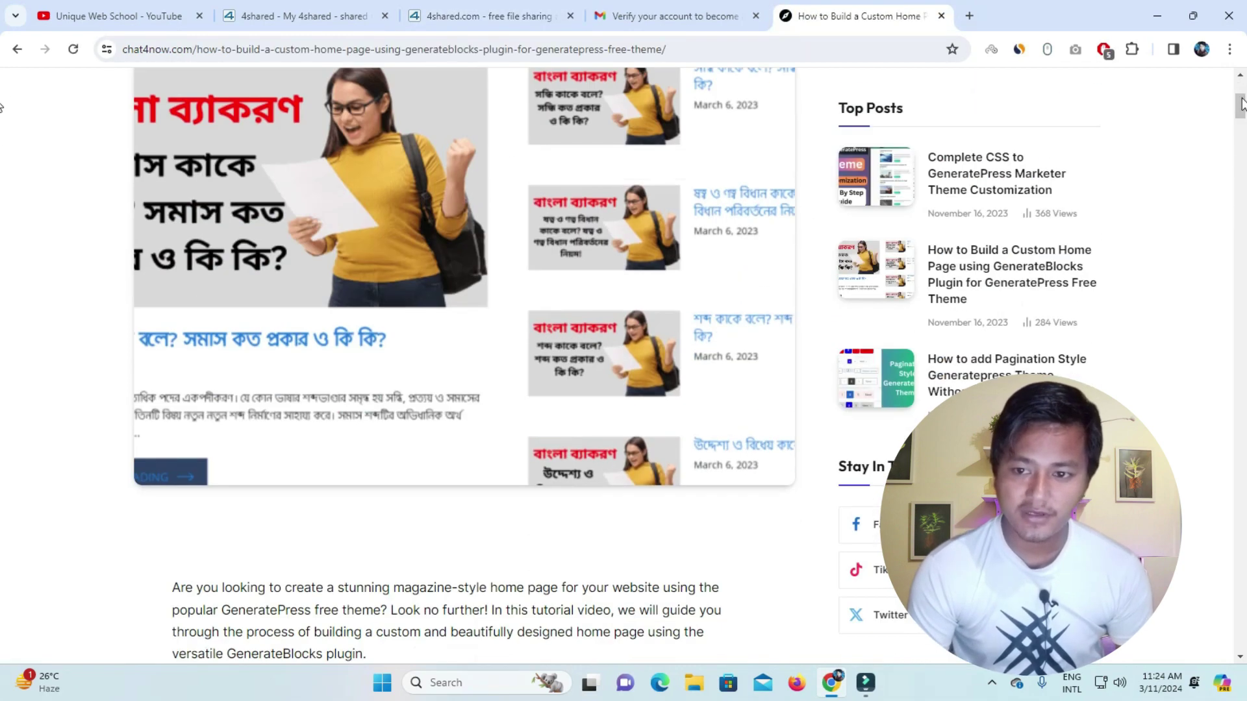
{"action": "left_click_drag", "start_coordinate": [1242, 104], "coordinate": [1243, 616]}
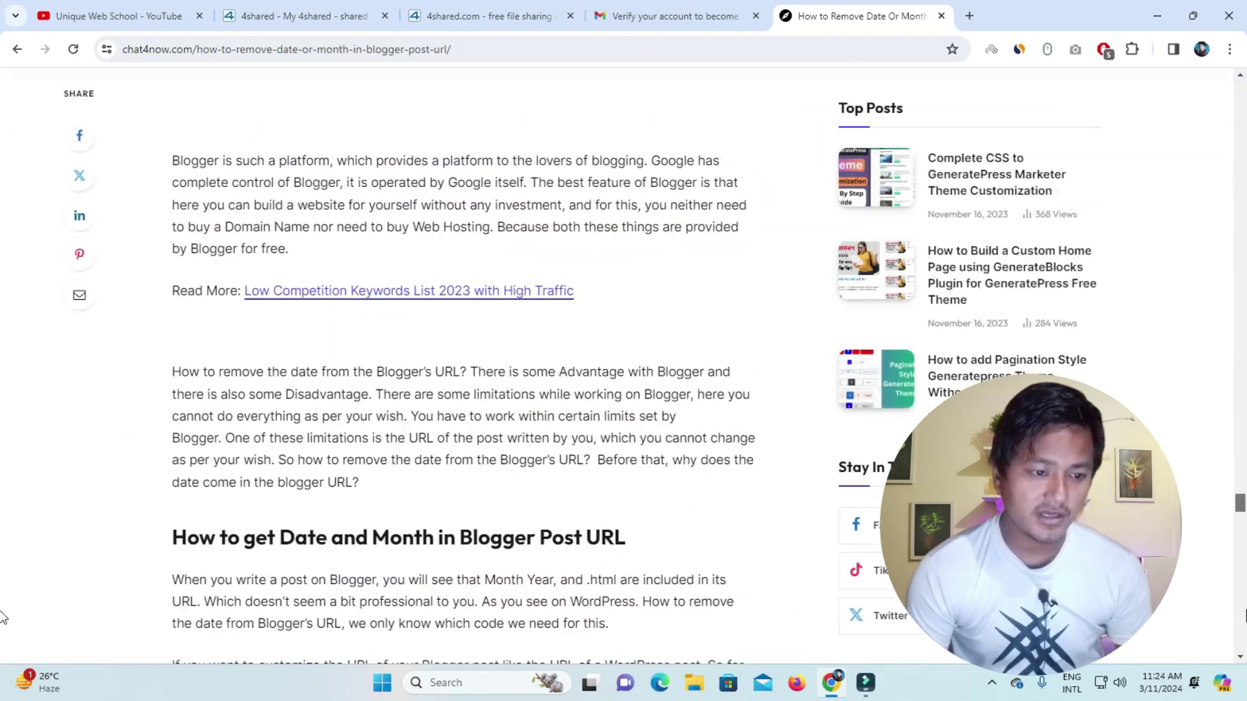
{"action": "scroll", "coordinate": [3, 617], "scroll_direction": "up", "scroll_amount": 15}
{"action": "scroll", "coordinate": [3, 598], "scroll_direction": "down", "scroll_amount": 6}
{"action": "scroll", "coordinate": [4, 594], "scroll_direction": "up", "scroll_amount": 3}
{"action": "scroll", "coordinate": [4, 594], "scroll_direction": "down", "scroll_amount": 2}
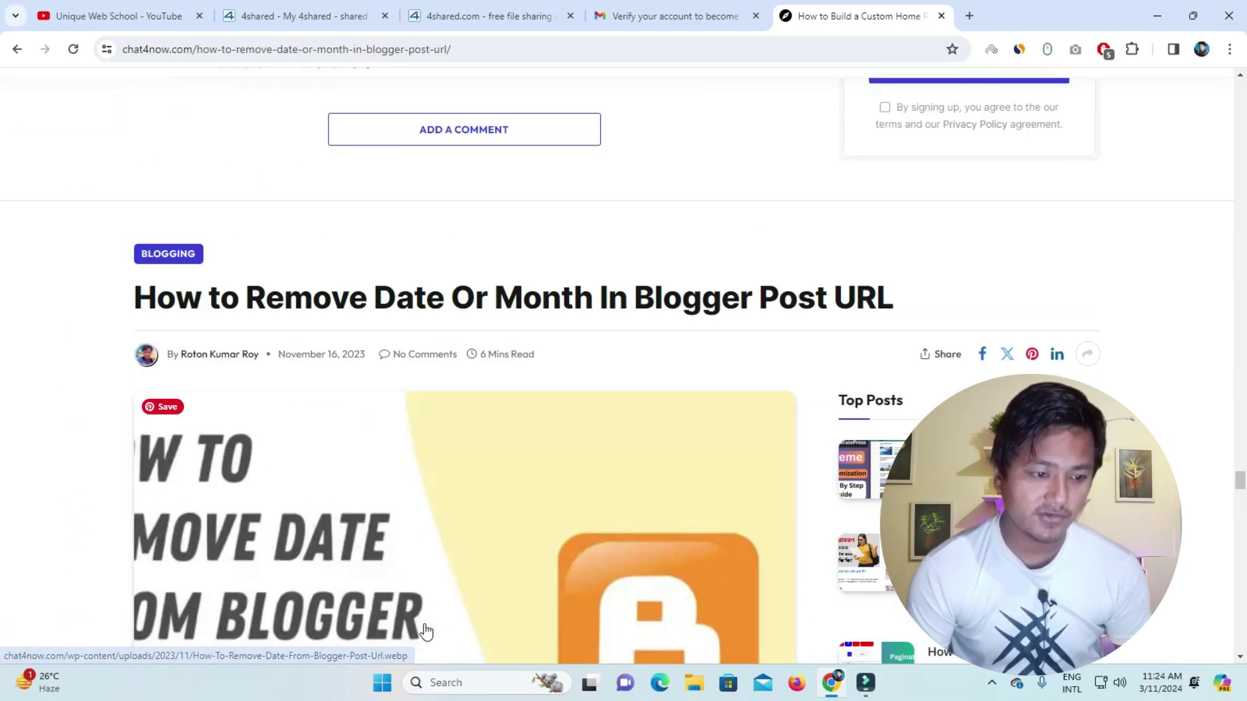
{"action": "scroll", "coordinate": [362, 365], "scroll_direction": "up", "scroll_amount": 8}
Step: Select the whole author bio paragraph and return to the 4shared profile settings
{"action": "double_click", "coordinate": [334, 343]}
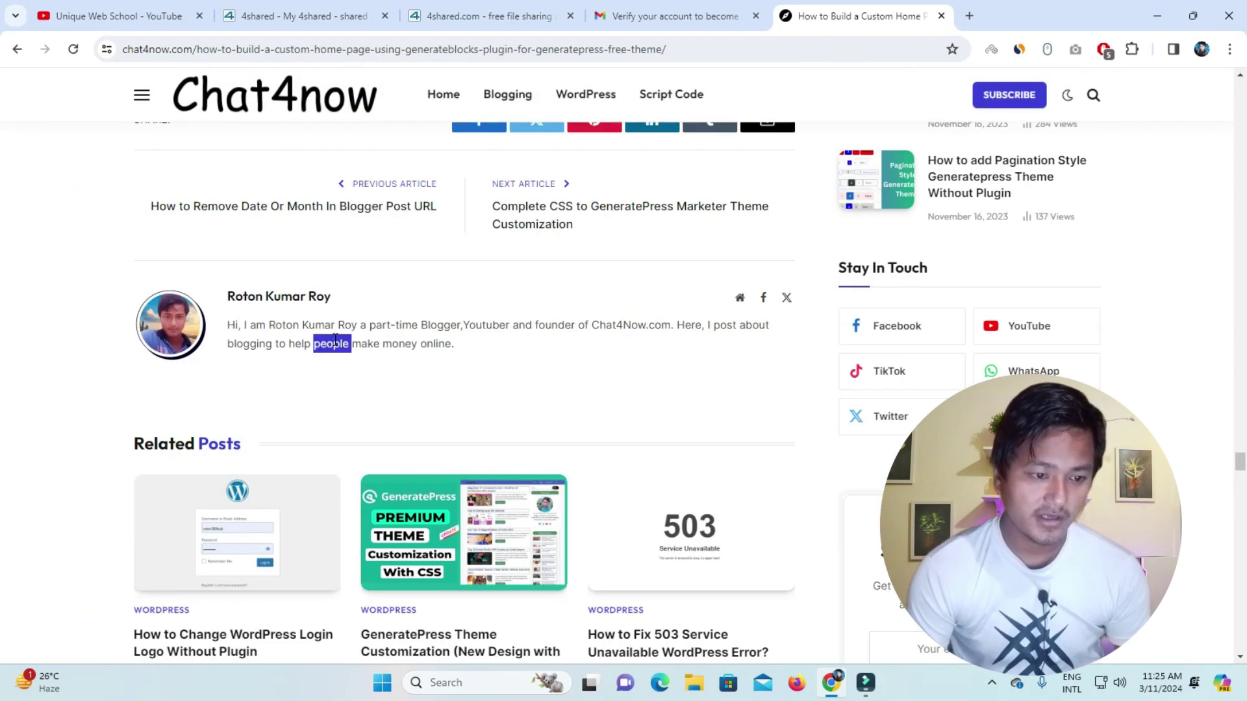
{"action": "triple_click", "coordinate": [335, 339]}
{"action": "key", "text": "ctrl+c"}
{"action": "left_click", "coordinate": [487, 16]}
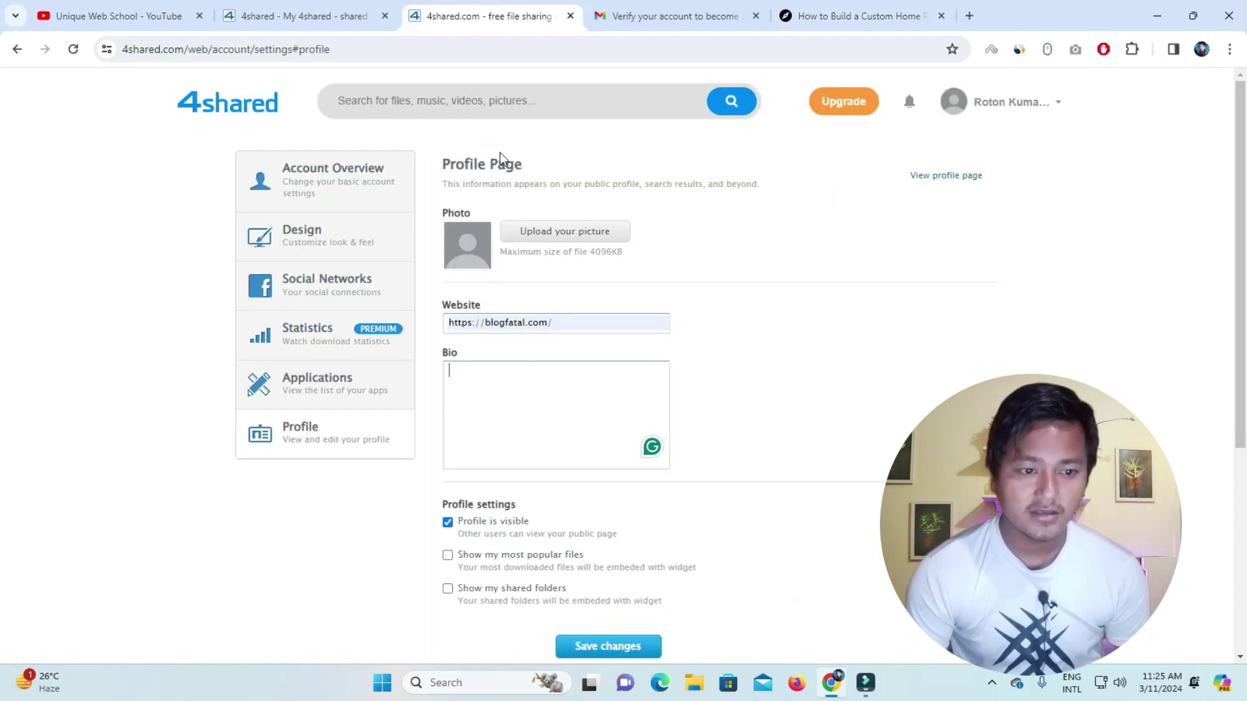
Step: Paste the copied bio into Bio, enable showing most popular files, and save the profile
{"action": "key", "text": "ctrl+v"}
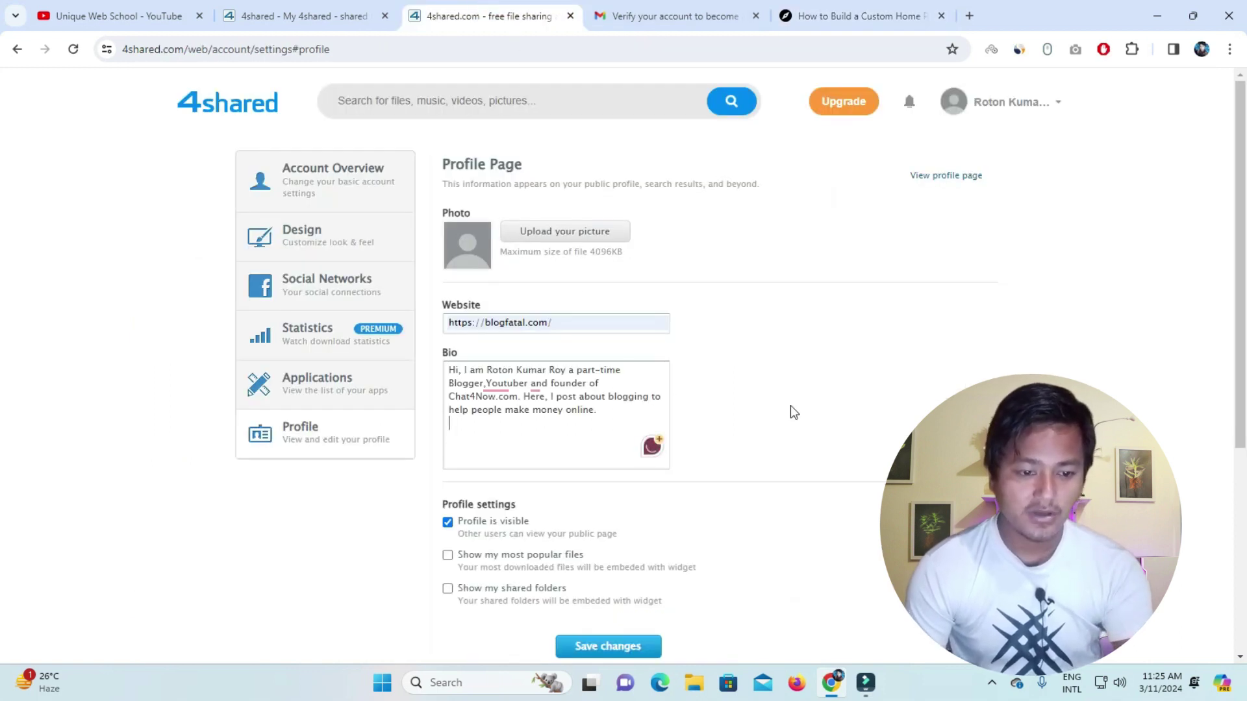
{"action": "scroll", "coordinate": [526, 385], "scroll_direction": "down", "scroll_amount": 4}
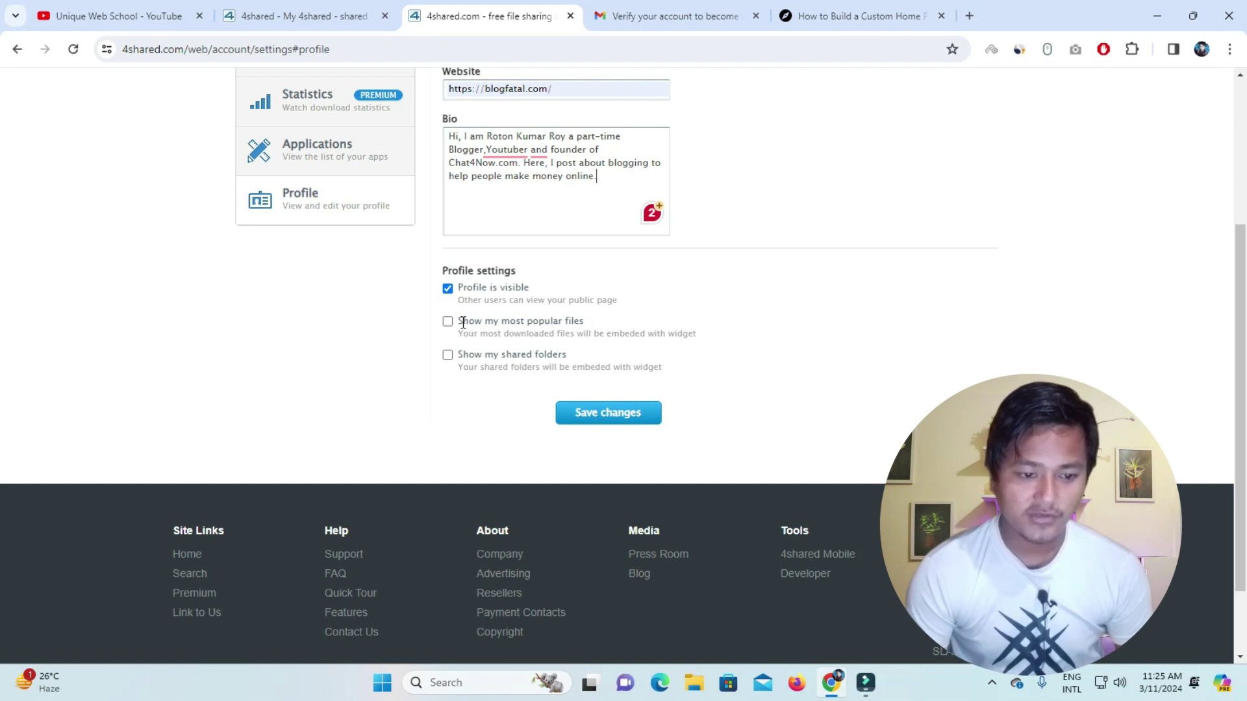
{"action": "left_click", "coordinate": [448, 323]}
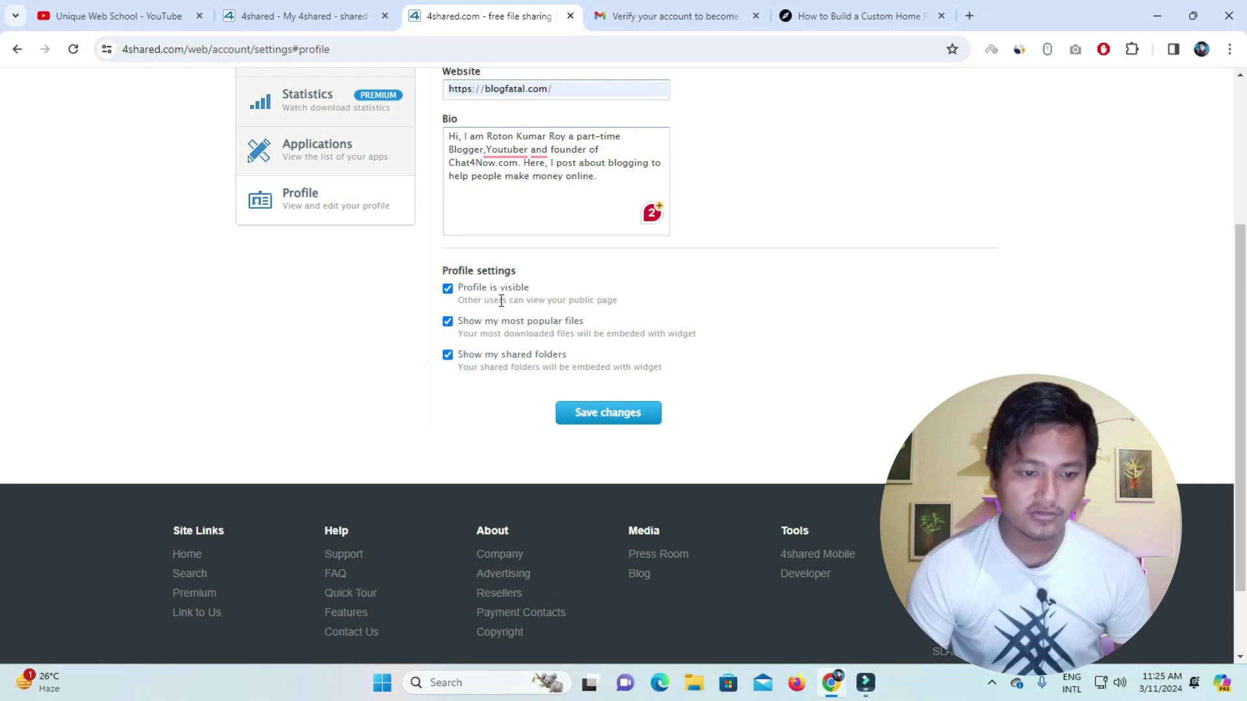
{"action": "left_click", "coordinate": [595, 417]}
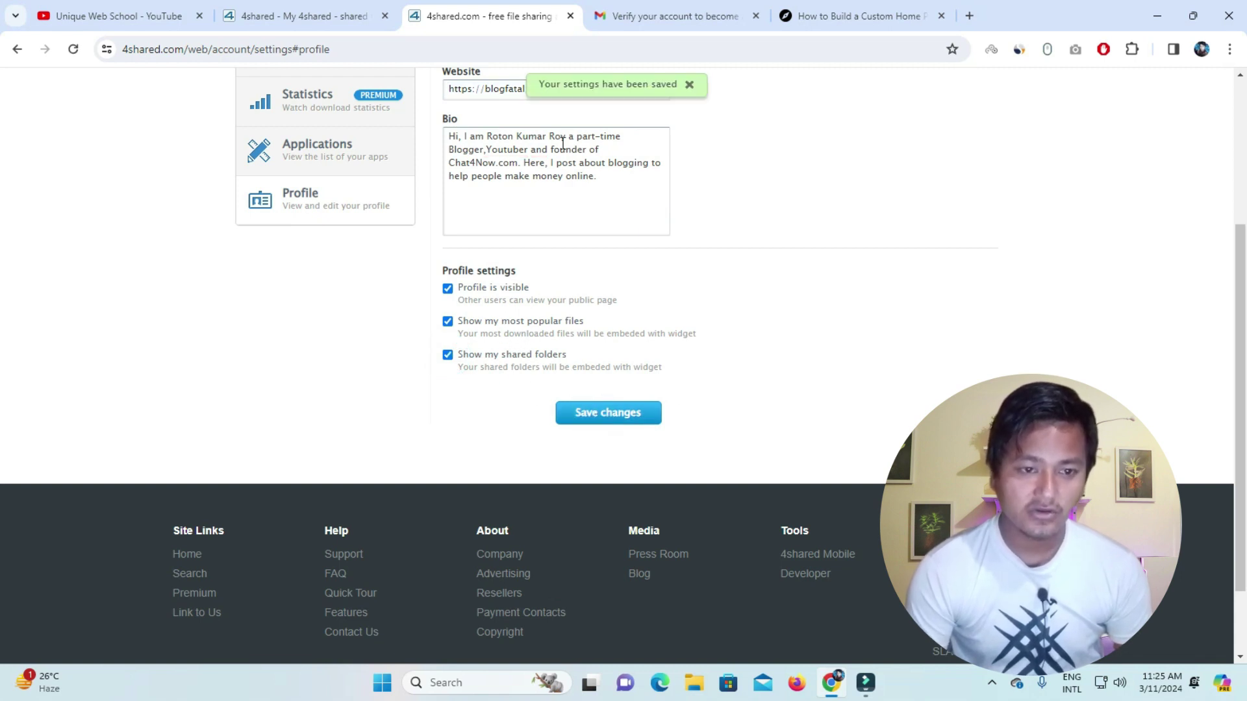
{"action": "scroll", "coordinate": [862, 234], "scroll_direction": "up", "scroll_amount": 3}
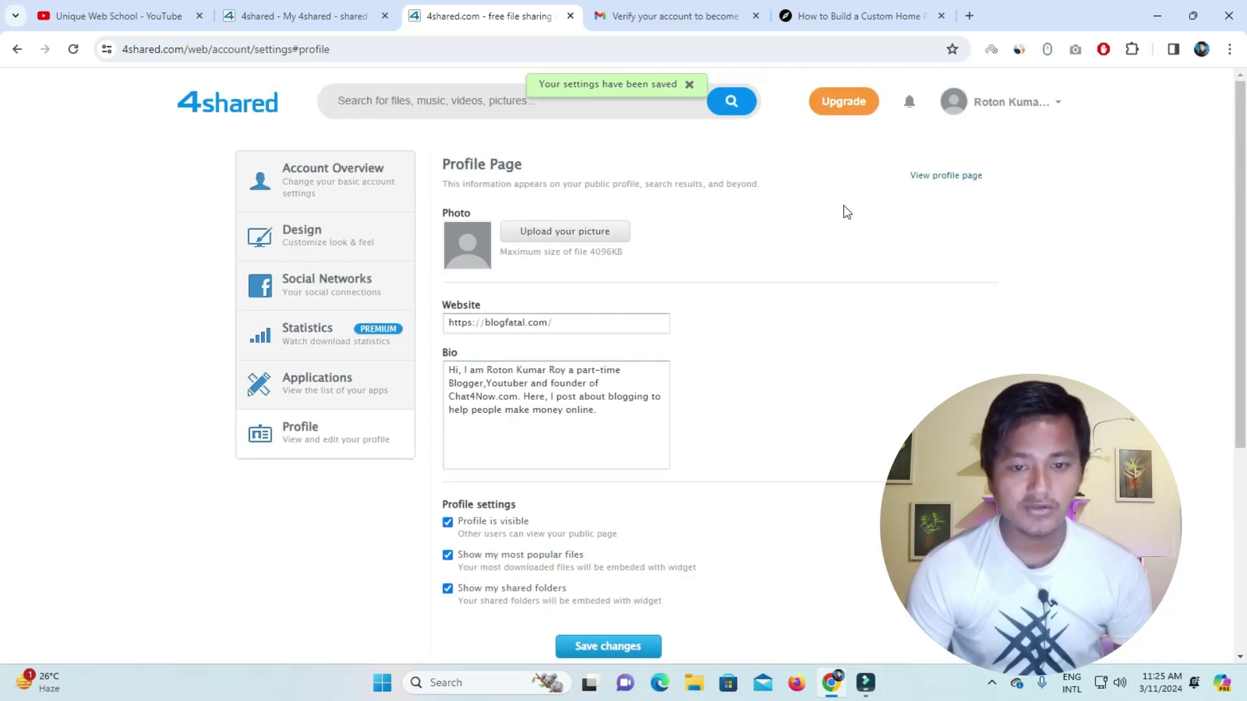
{"action": "left_click", "coordinate": [943, 181]}
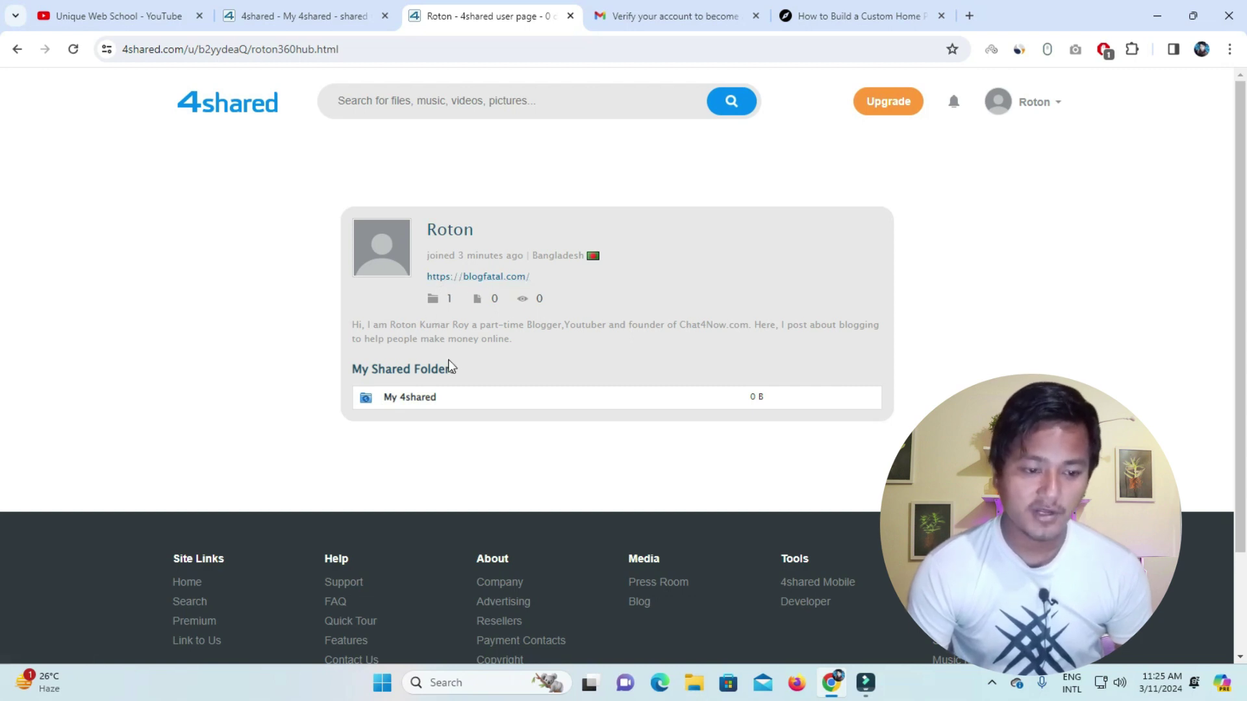
{"action": "right_click", "coordinate": [506, 276]}
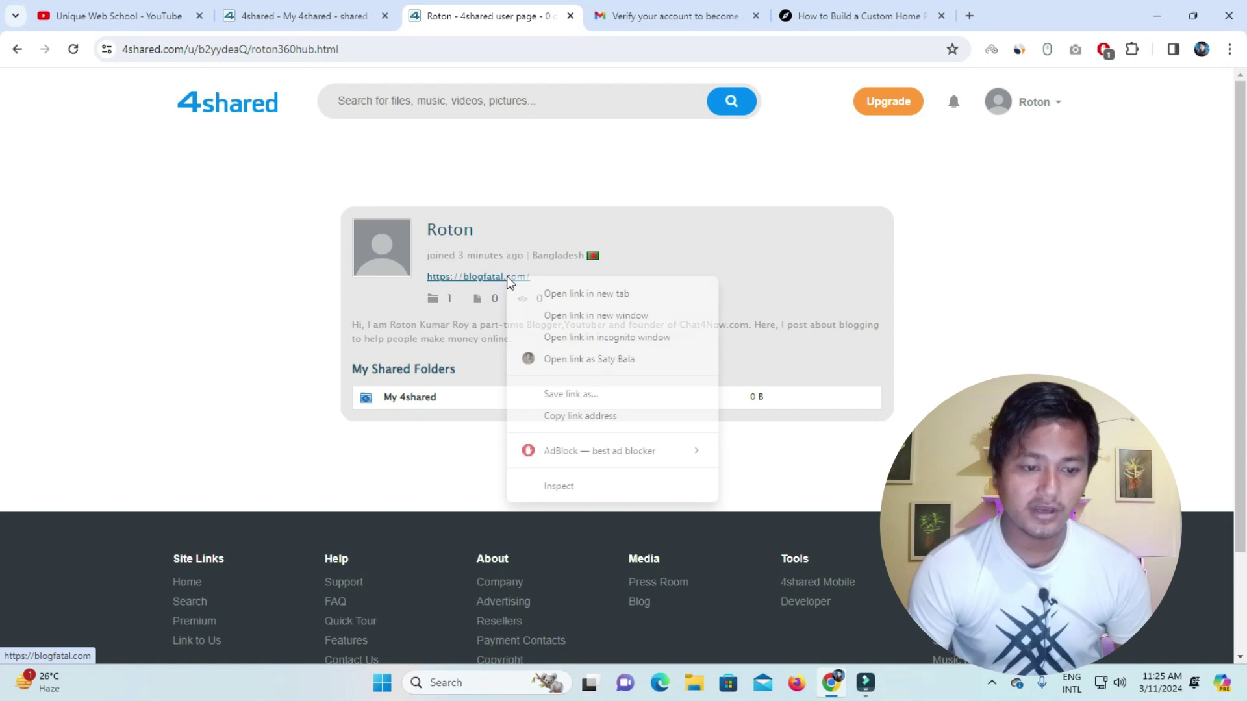
{"action": "left_click", "coordinate": [559, 487]}
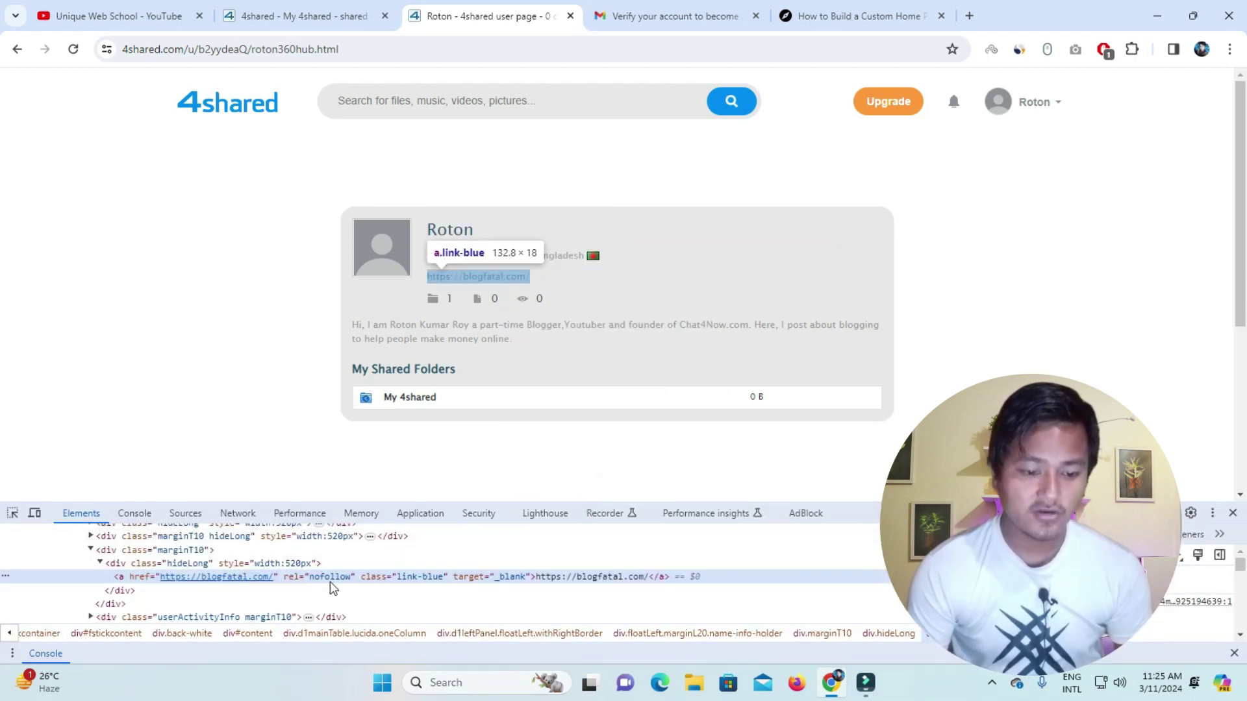
{"action": "left_click", "coordinate": [1233, 512]}
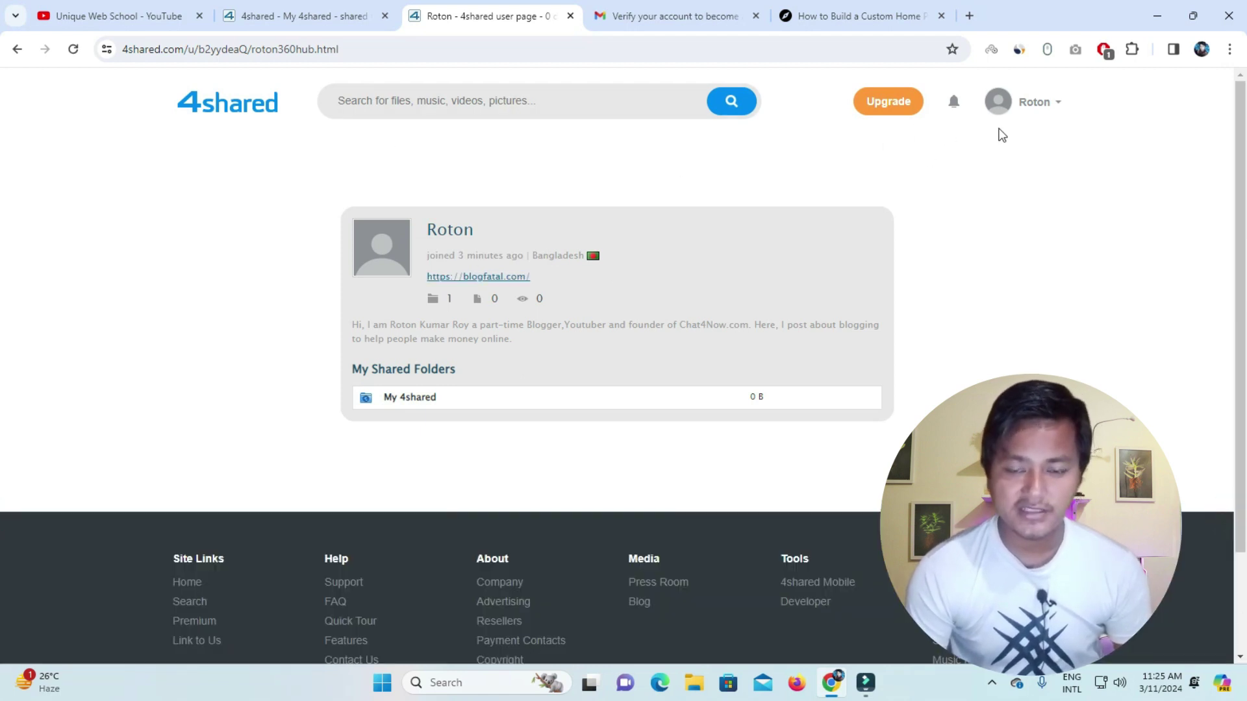
{"action": "left_click", "coordinate": [1020, 50]}
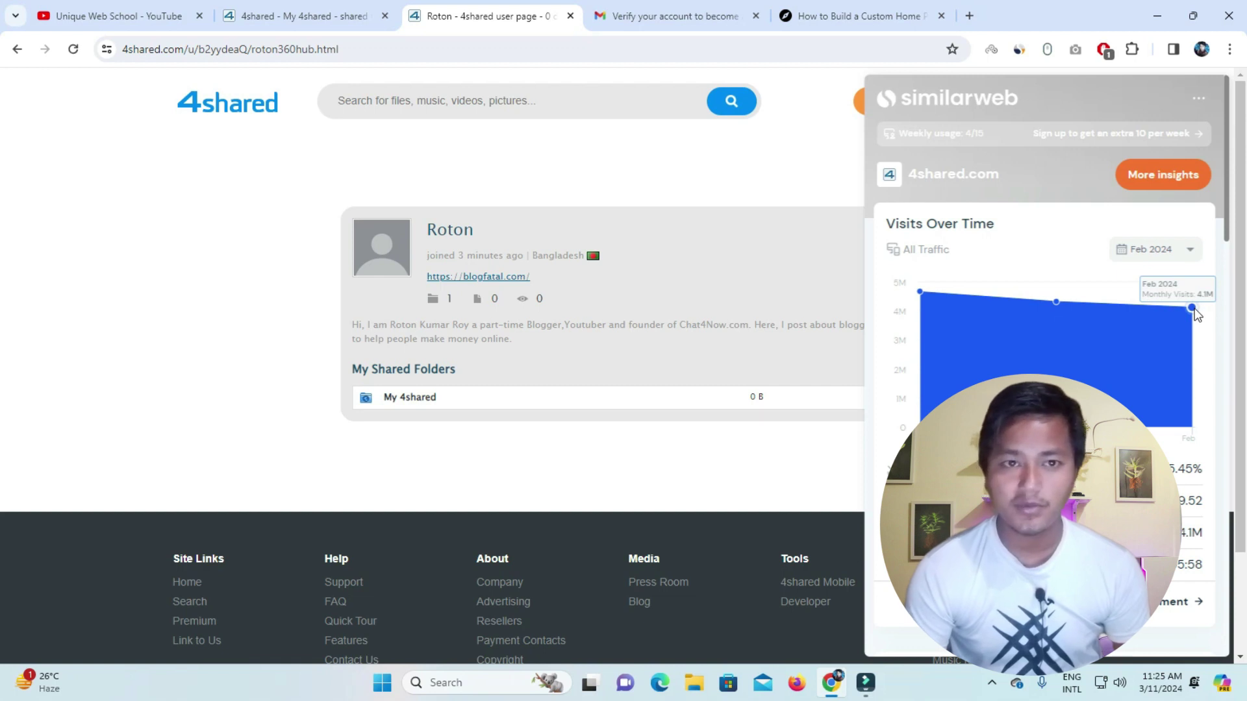
{"action": "key", "text": "Escape"}
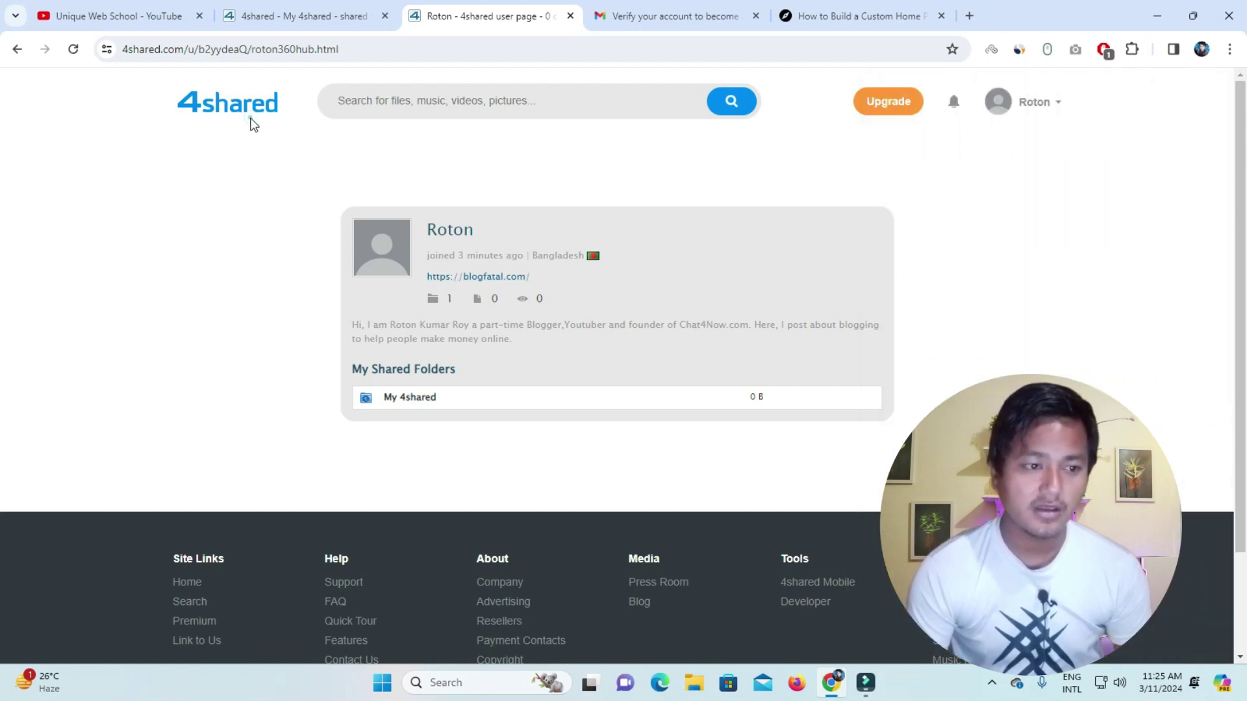
Step: Search Google for 'da pa checker' and open the Website SEO Checker DA PA Checker result
{"action": "left_click", "coordinate": [251, 114]}
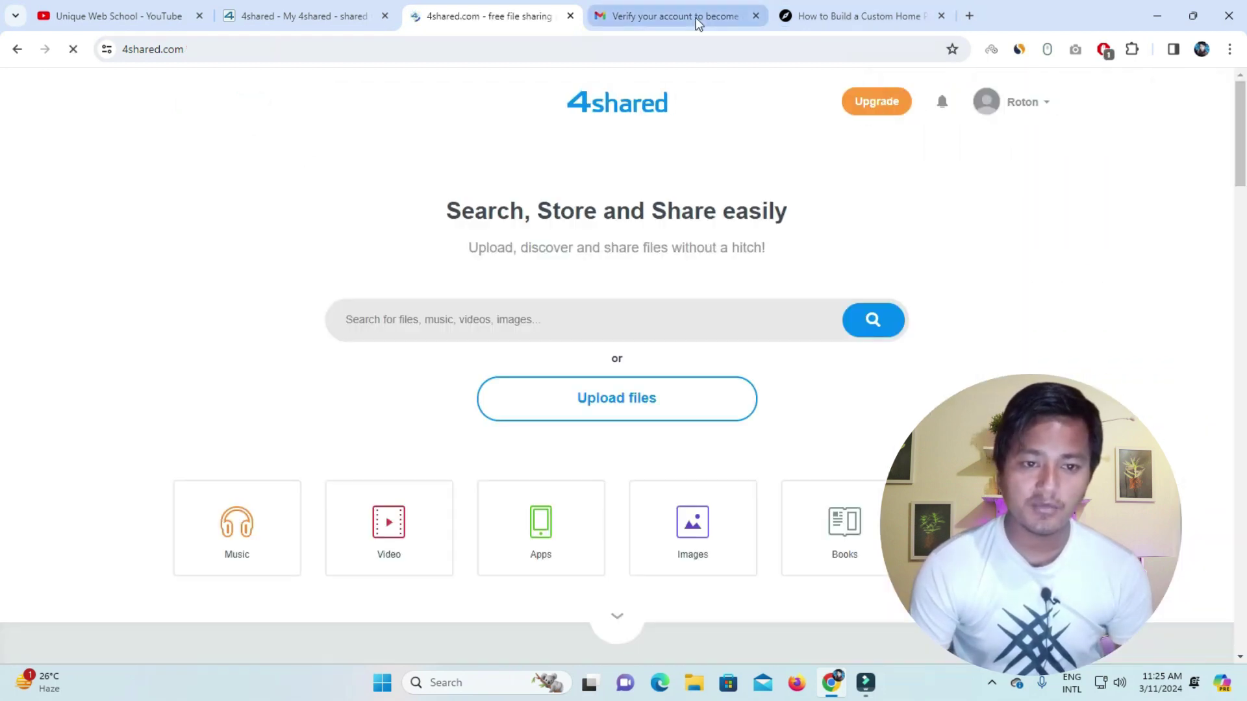
{"action": "left_click", "coordinate": [696, 17]}
{"action": "left_click", "coordinate": [660, 40]}
{"action": "type", "text": "da"}
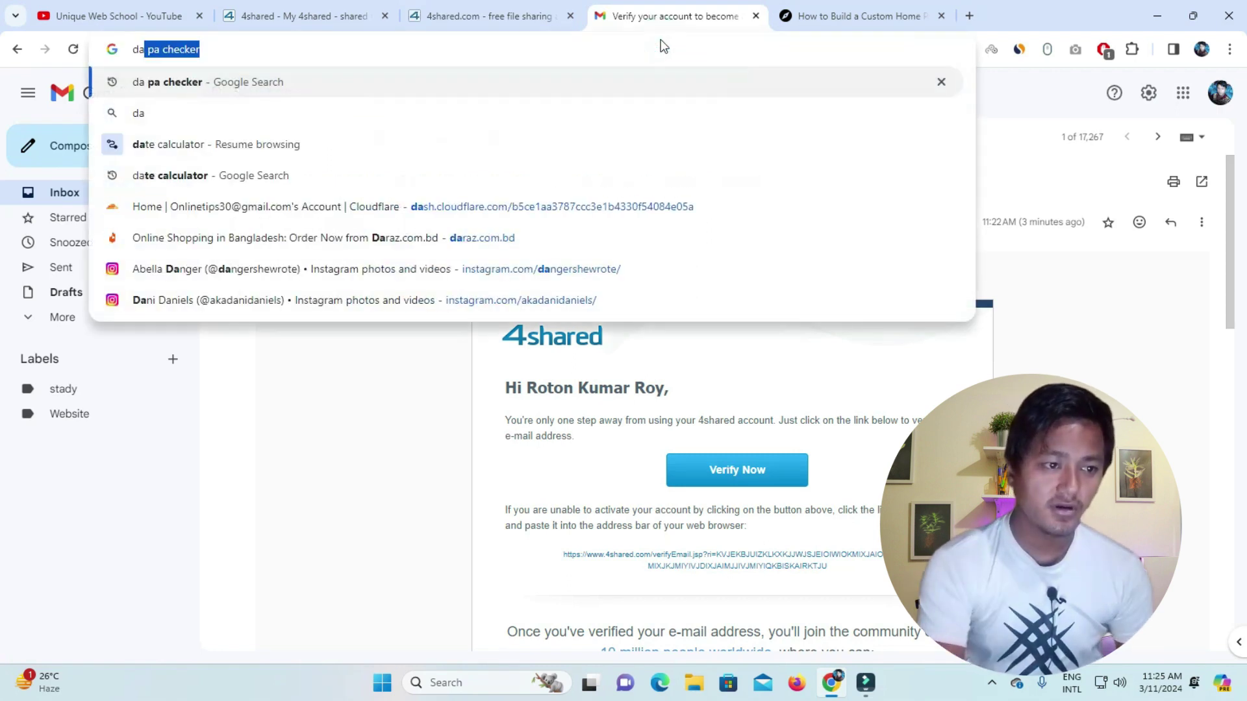
{"action": "key", "text": "Return"}
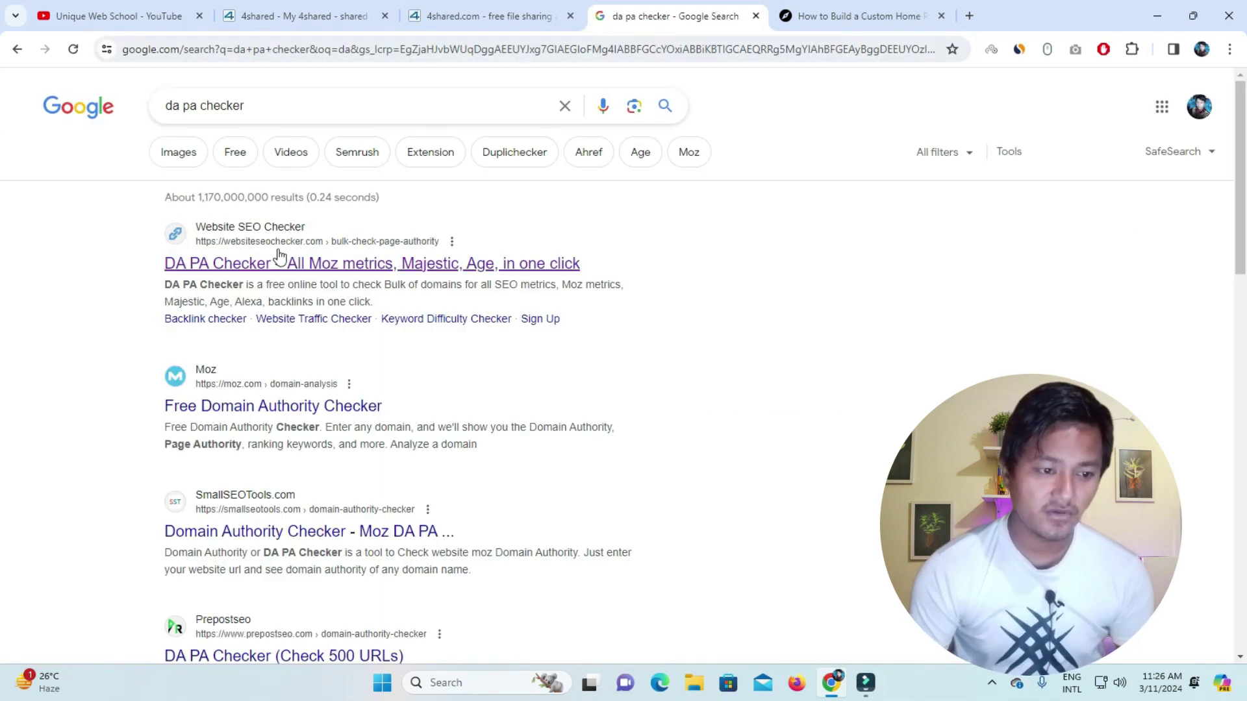
{"action": "left_click", "coordinate": [541, 13]}
{"action": "left_click", "coordinate": [332, 41]}
{"action": "key", "text": "ctrl+c"}
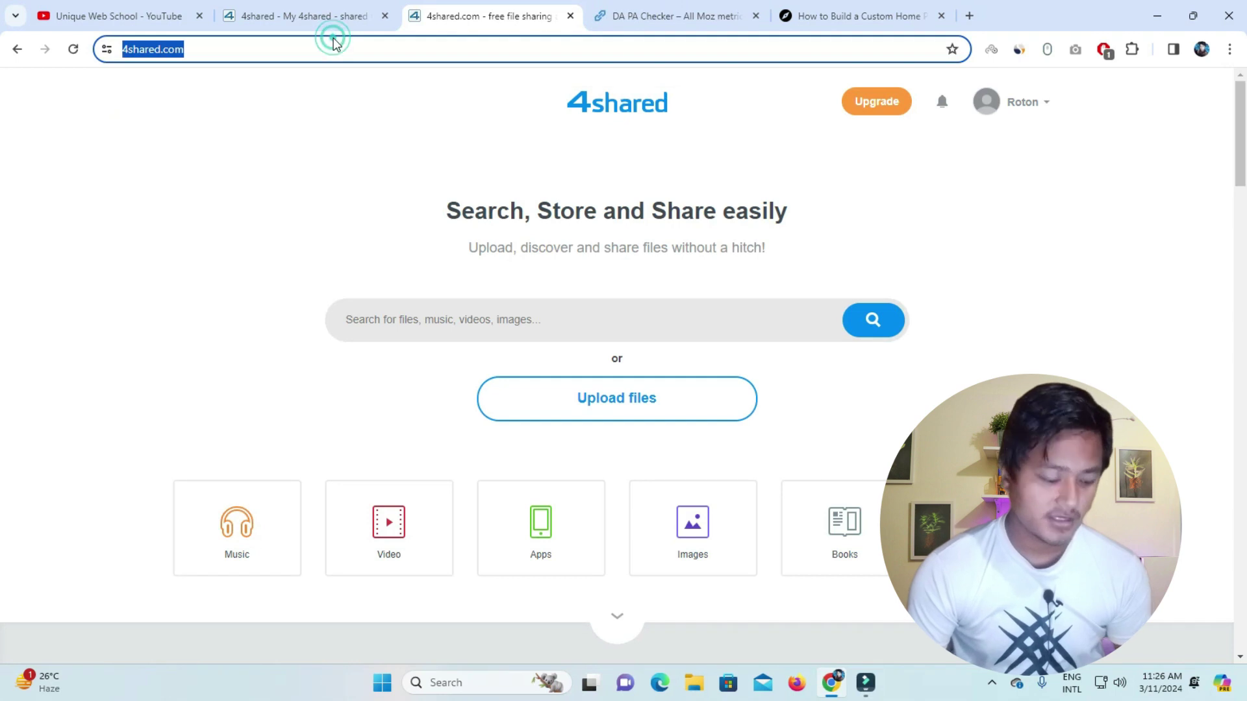
{"action": "left_click", "coordinate": [692, 6]}
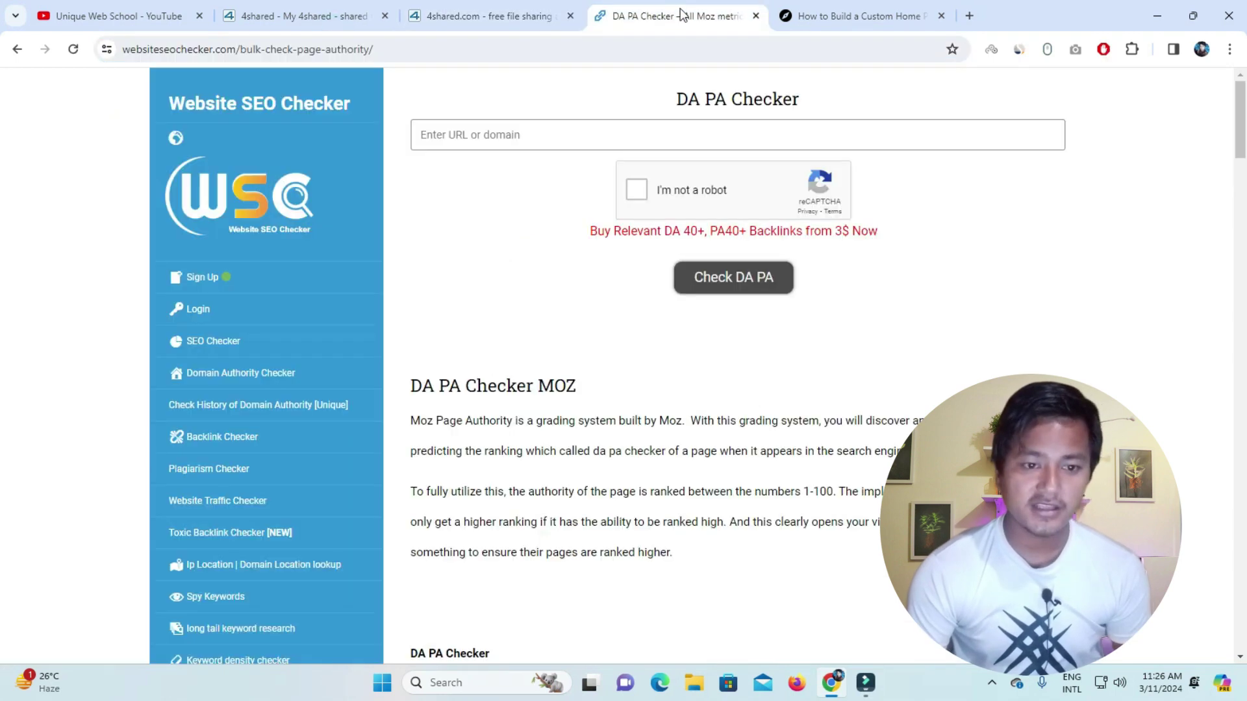
{"action": "left_click", "coordinate": [548, 125]}
{"action": "key", "text": "ctrl+v"}
{"action": "left_click", "coordinate": [637, 189]}
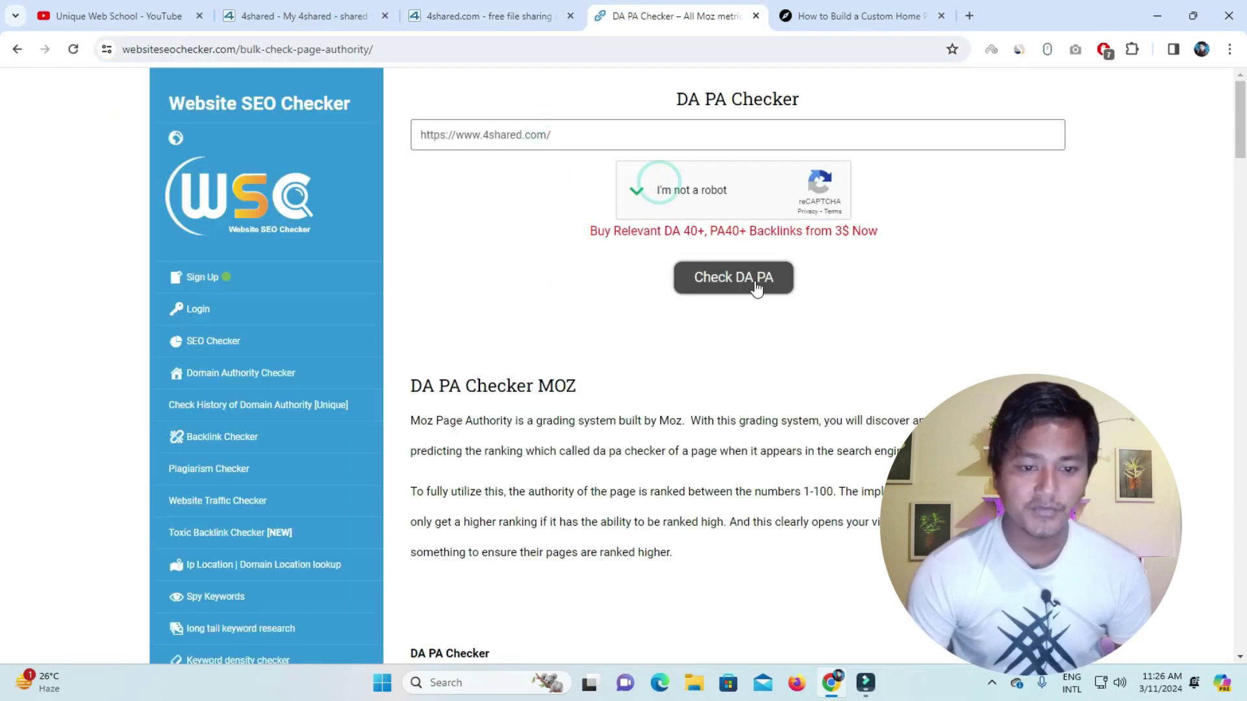
{"action": "left_click", "coordinate": [736, 275]}
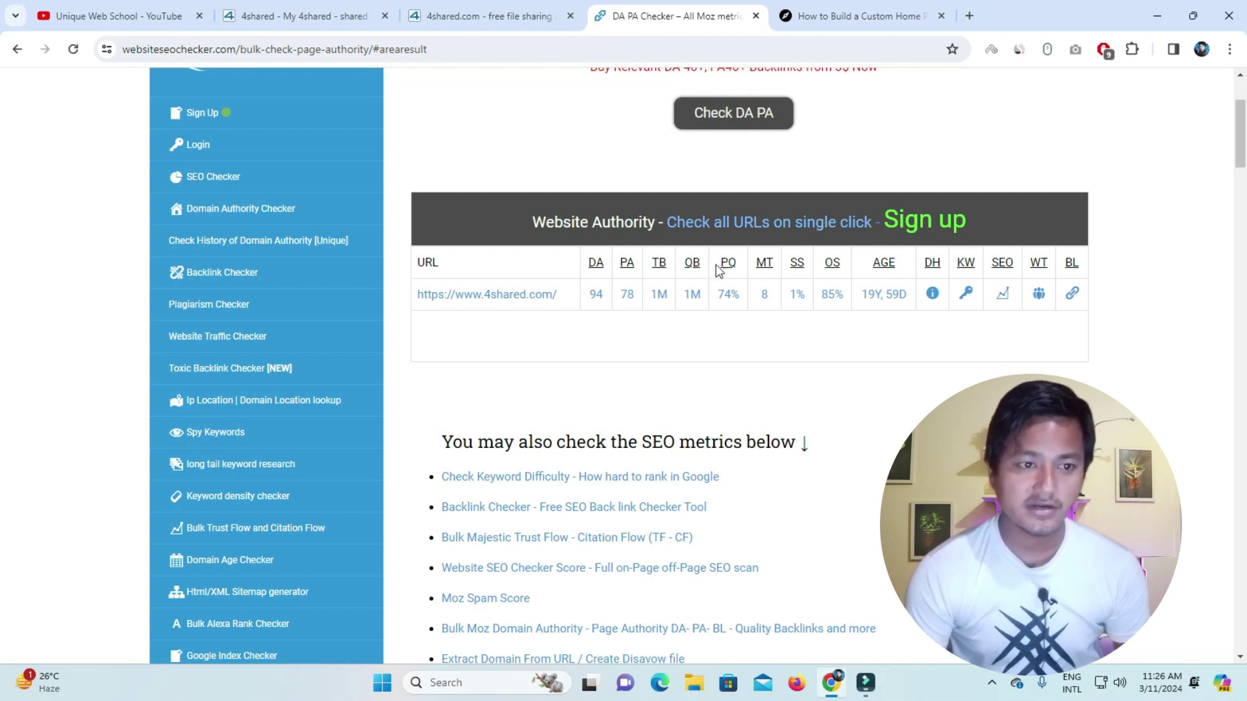
{"action": "left_click", "coordinate": [483, 16]}
{"action": "left_click", "coordinate": [324, 12]}
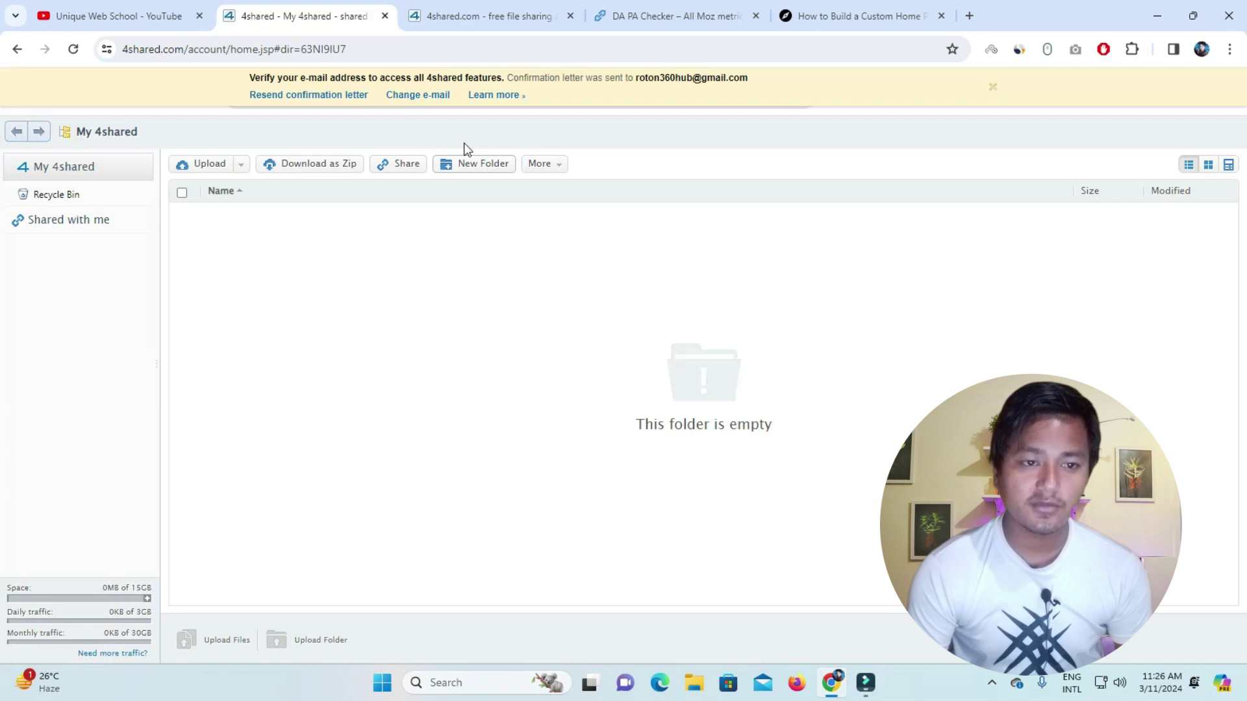